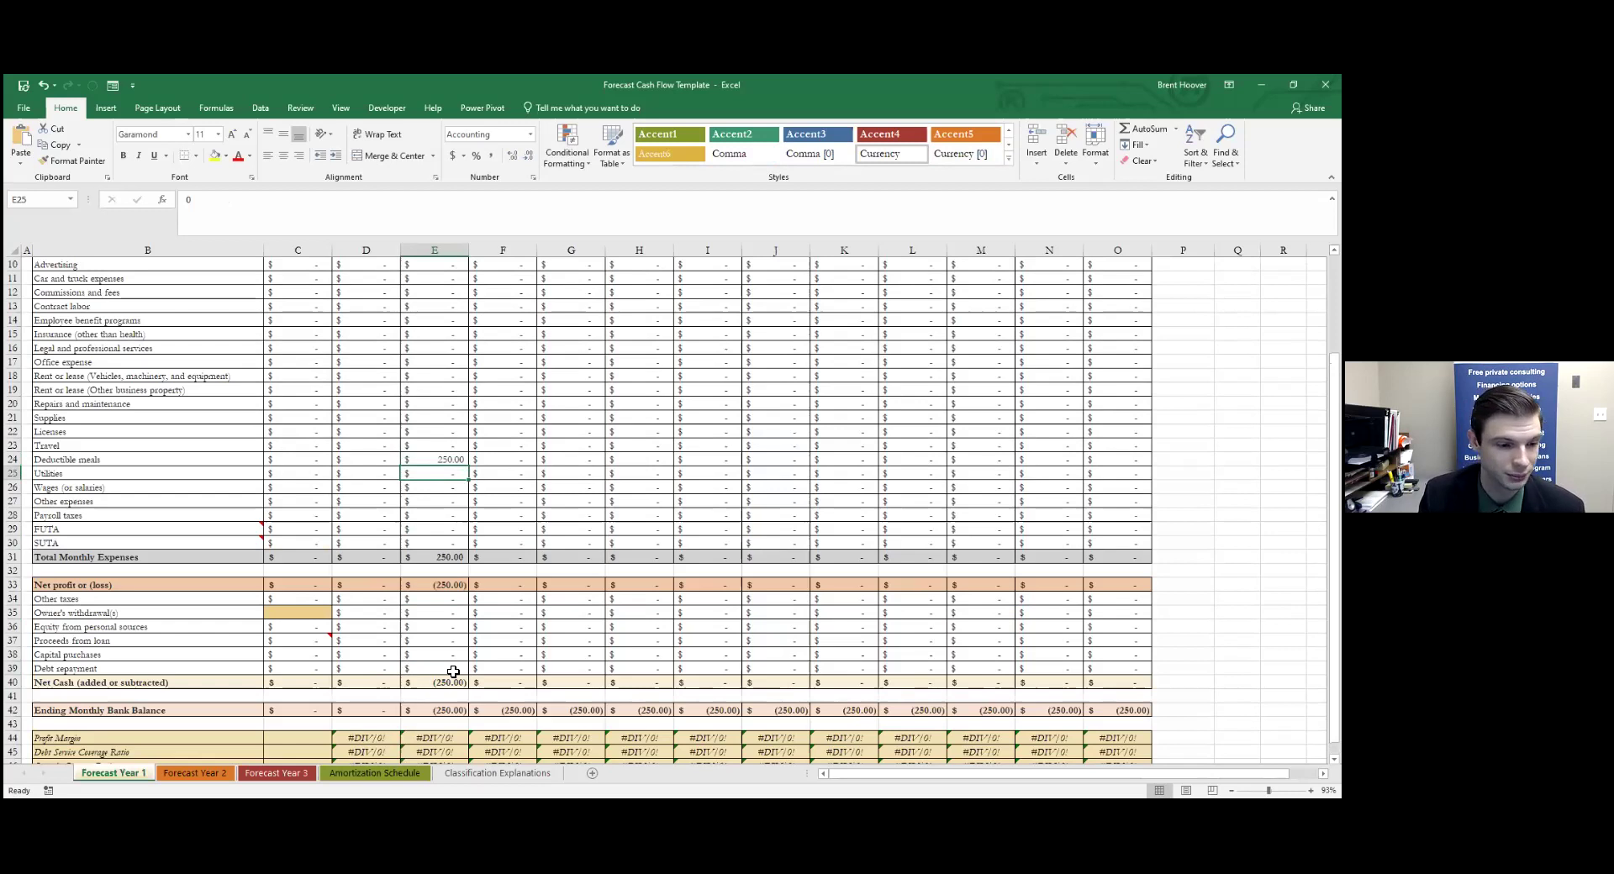
Enter 250 as February's debt repayment and check the Amortization Schedule sheet before returning to Forecast Year 1
{"action": "type", "text": "250"}
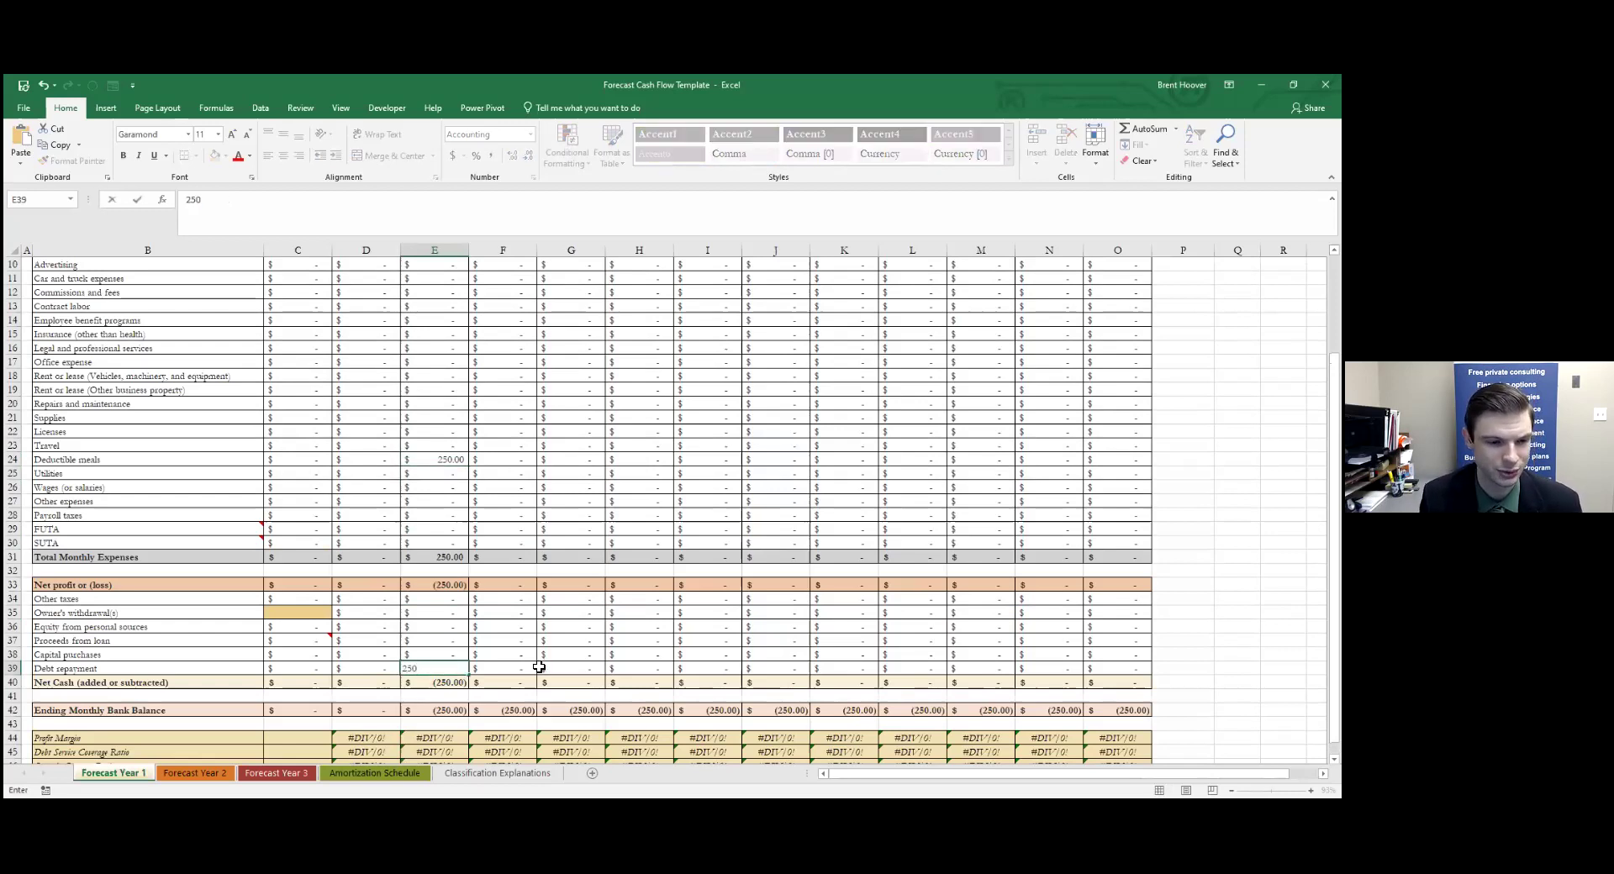
{"action": "key", "text": "Return"}
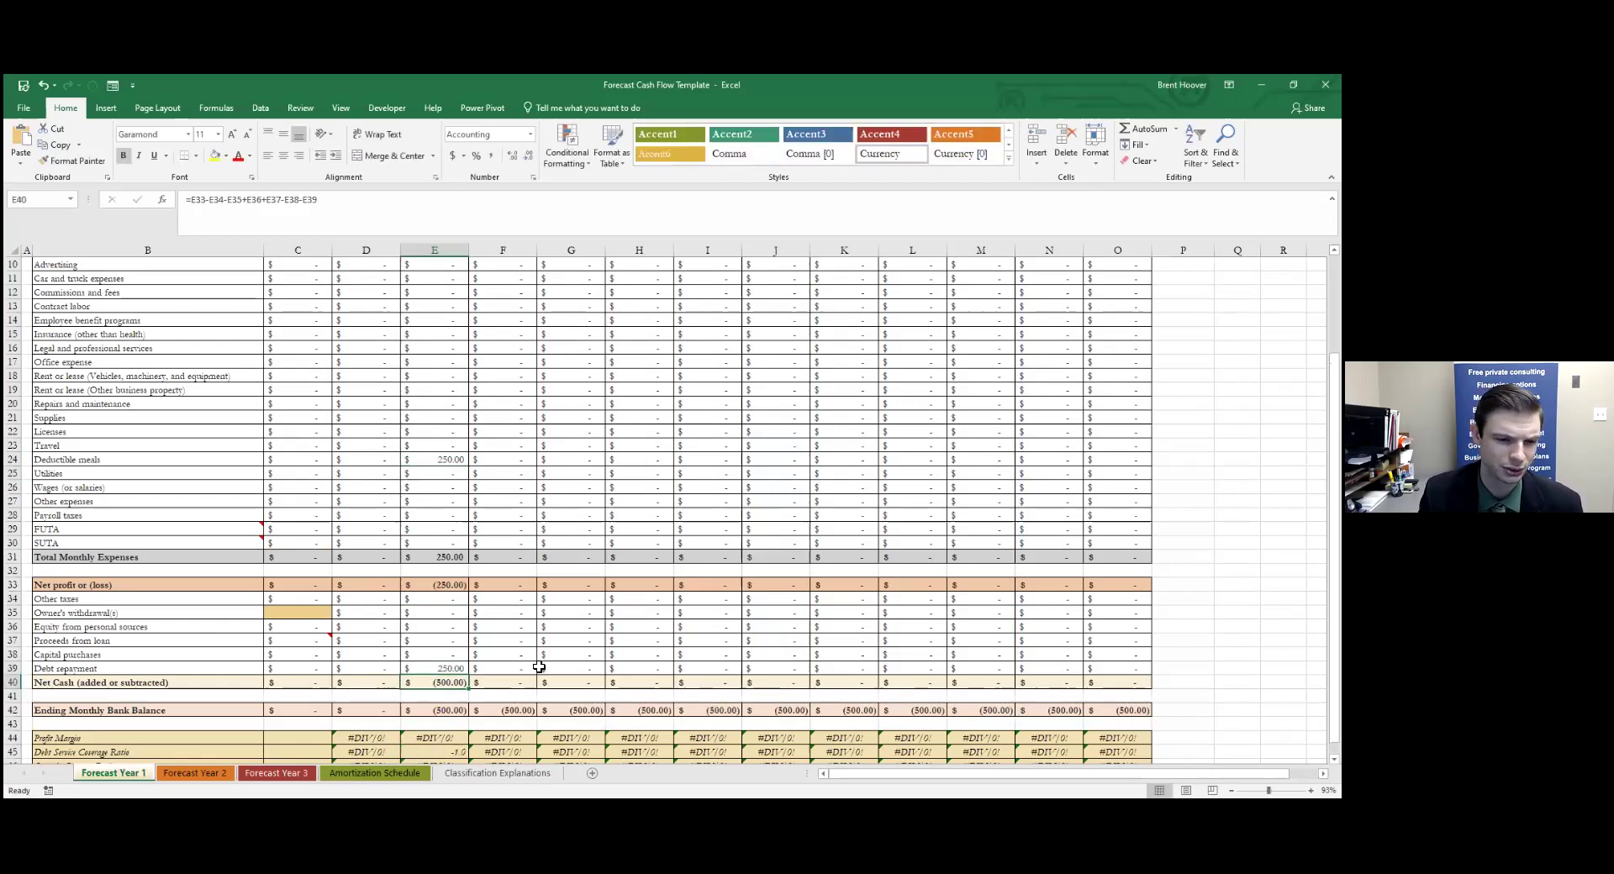
{"action": "left_click", "coordinate": [416, 774]}
{"action": "left_click", "coordinate": [139, 773]}
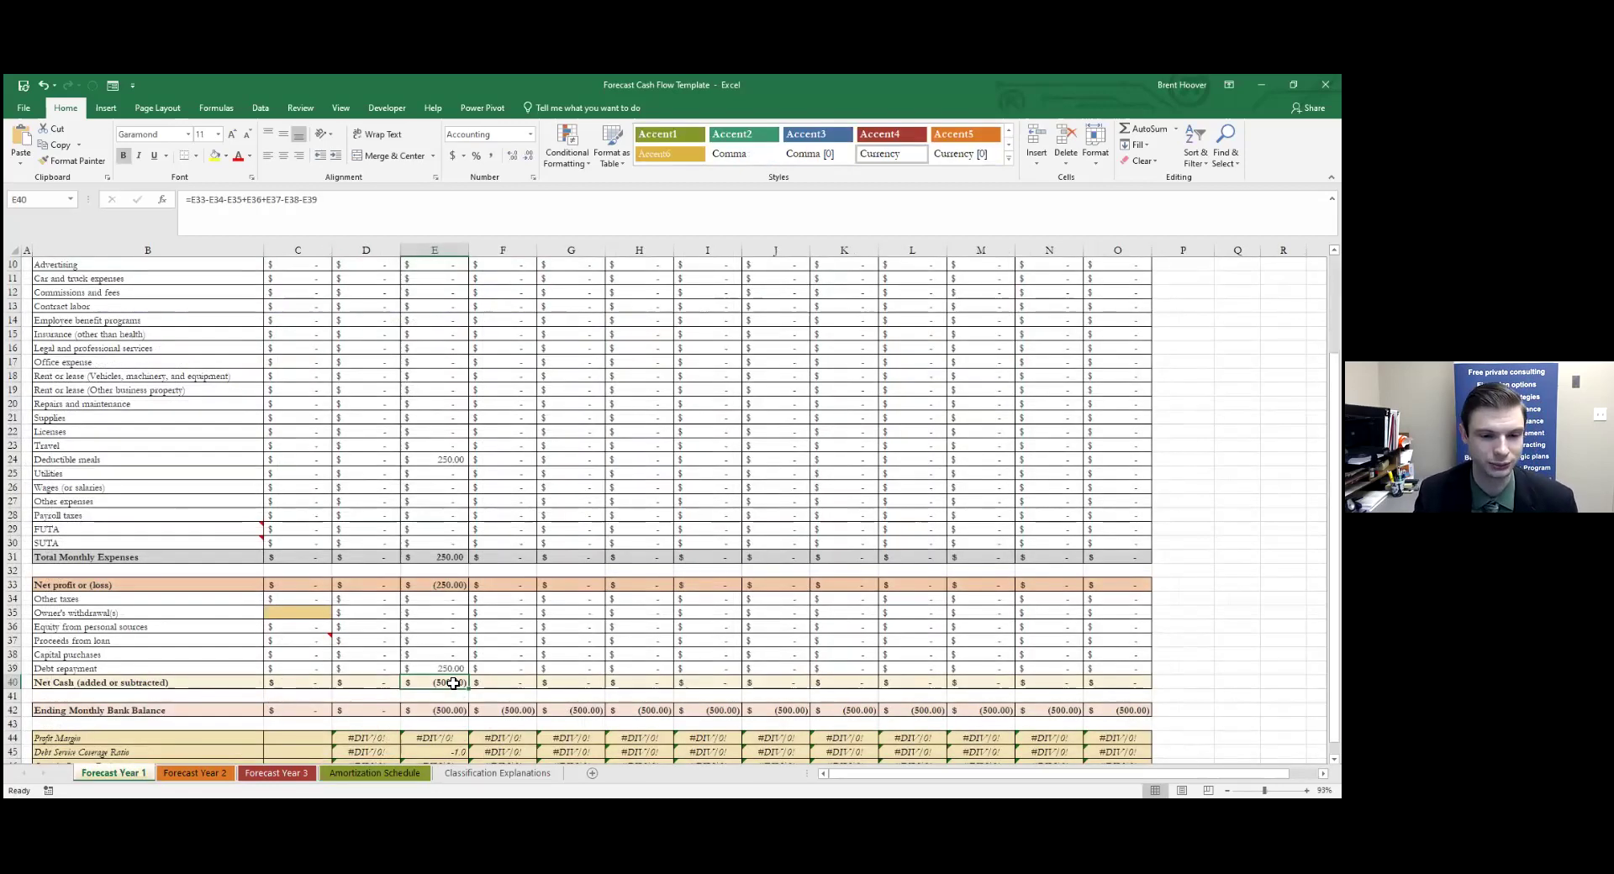
Start a Goal Seek on February's debt service coverage ratio in cell E45
{"action": "scroll", "coordinate": [452, 630], "scroll_direction": "down", "scroll_amount": 2}
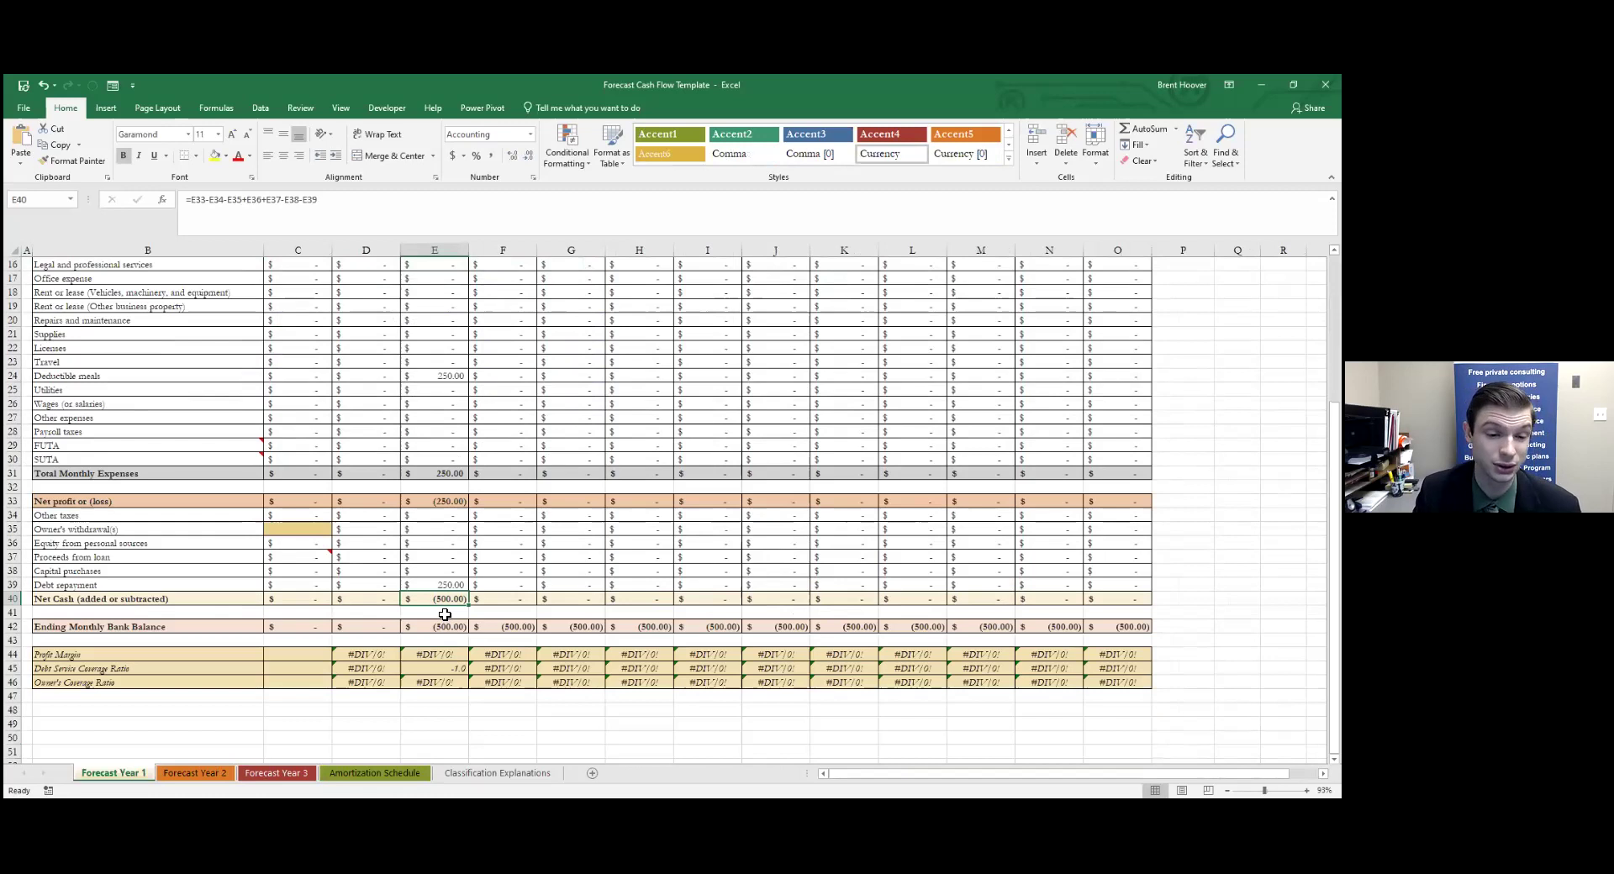
{"action": "left_click", "coordinate": [441, 667]}
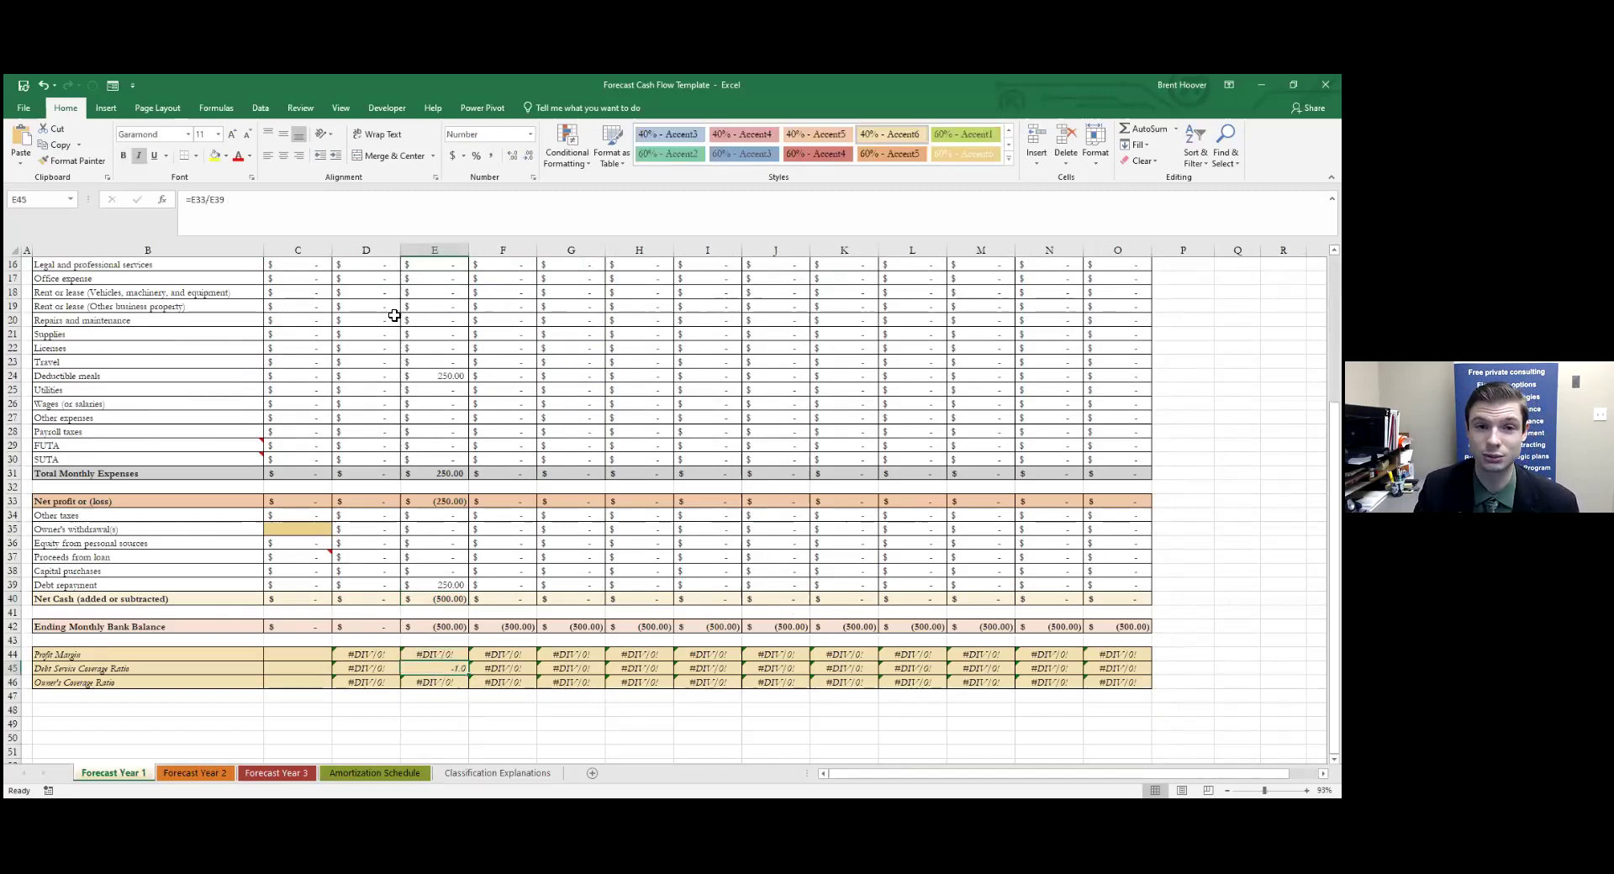
{"action": "left_click", "coordinate": [300, 108]}
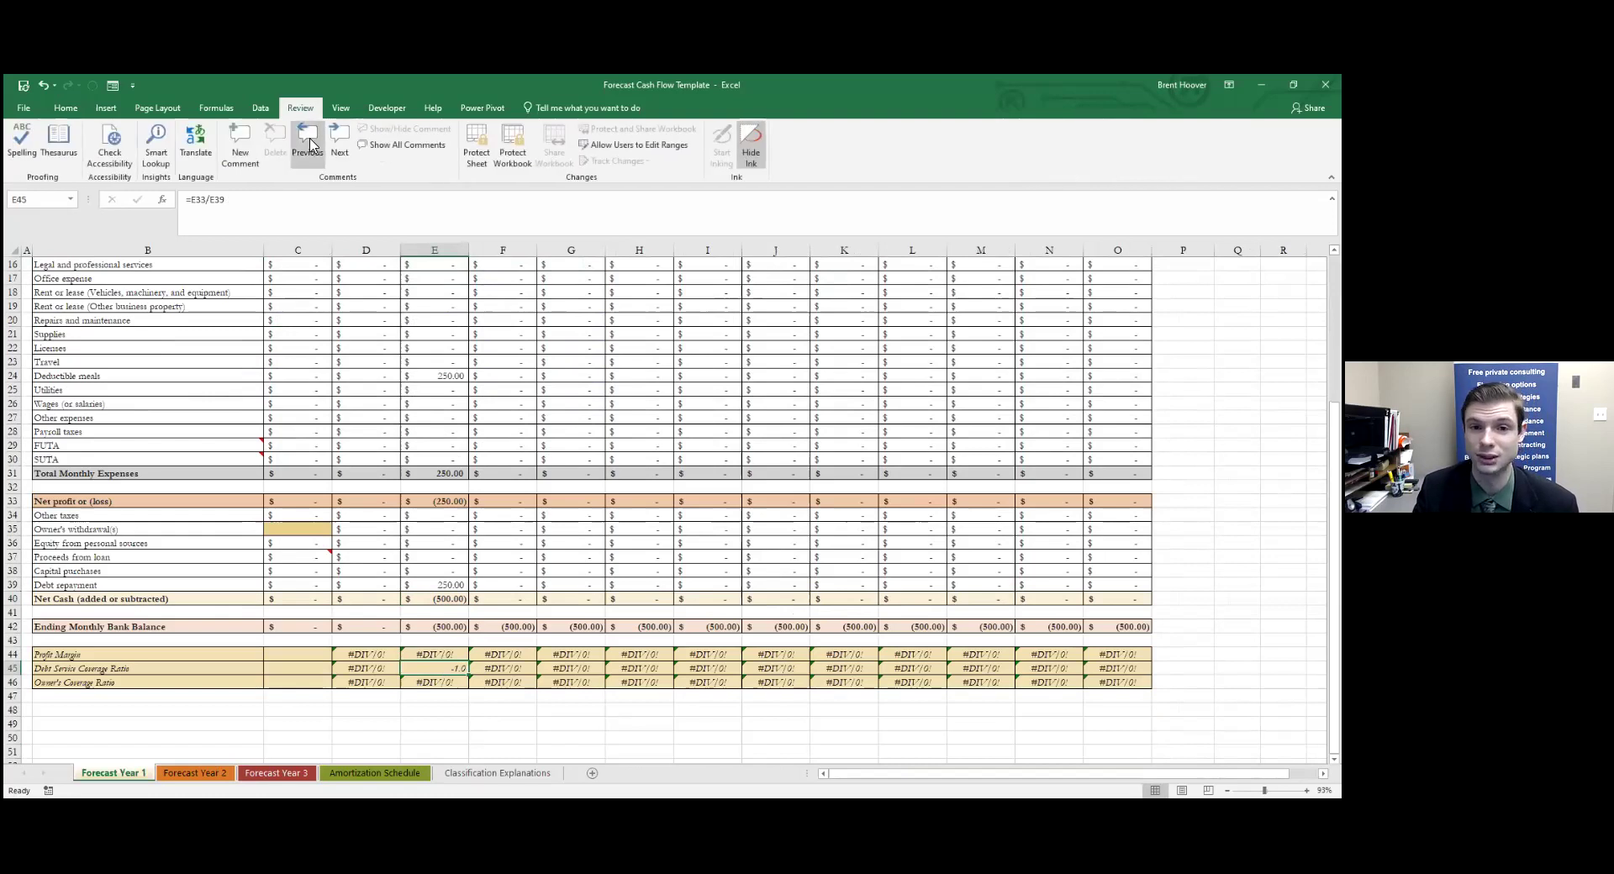
{"action": "left_click", "coordinate": [260, 108]}
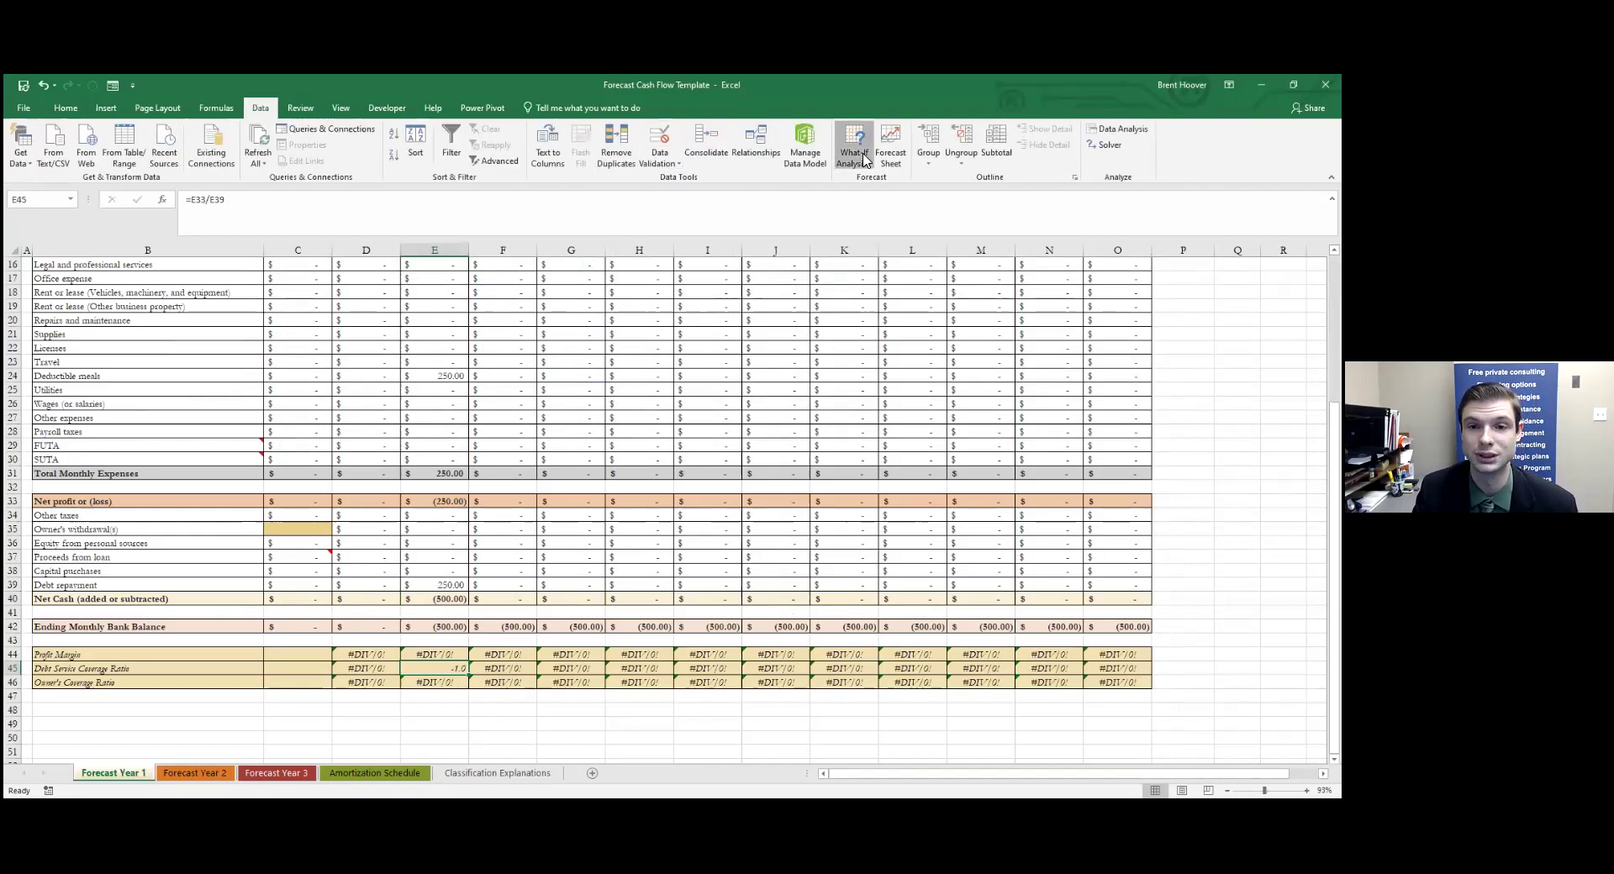
{"action": "left_click", "coordinate": [865, 160]}
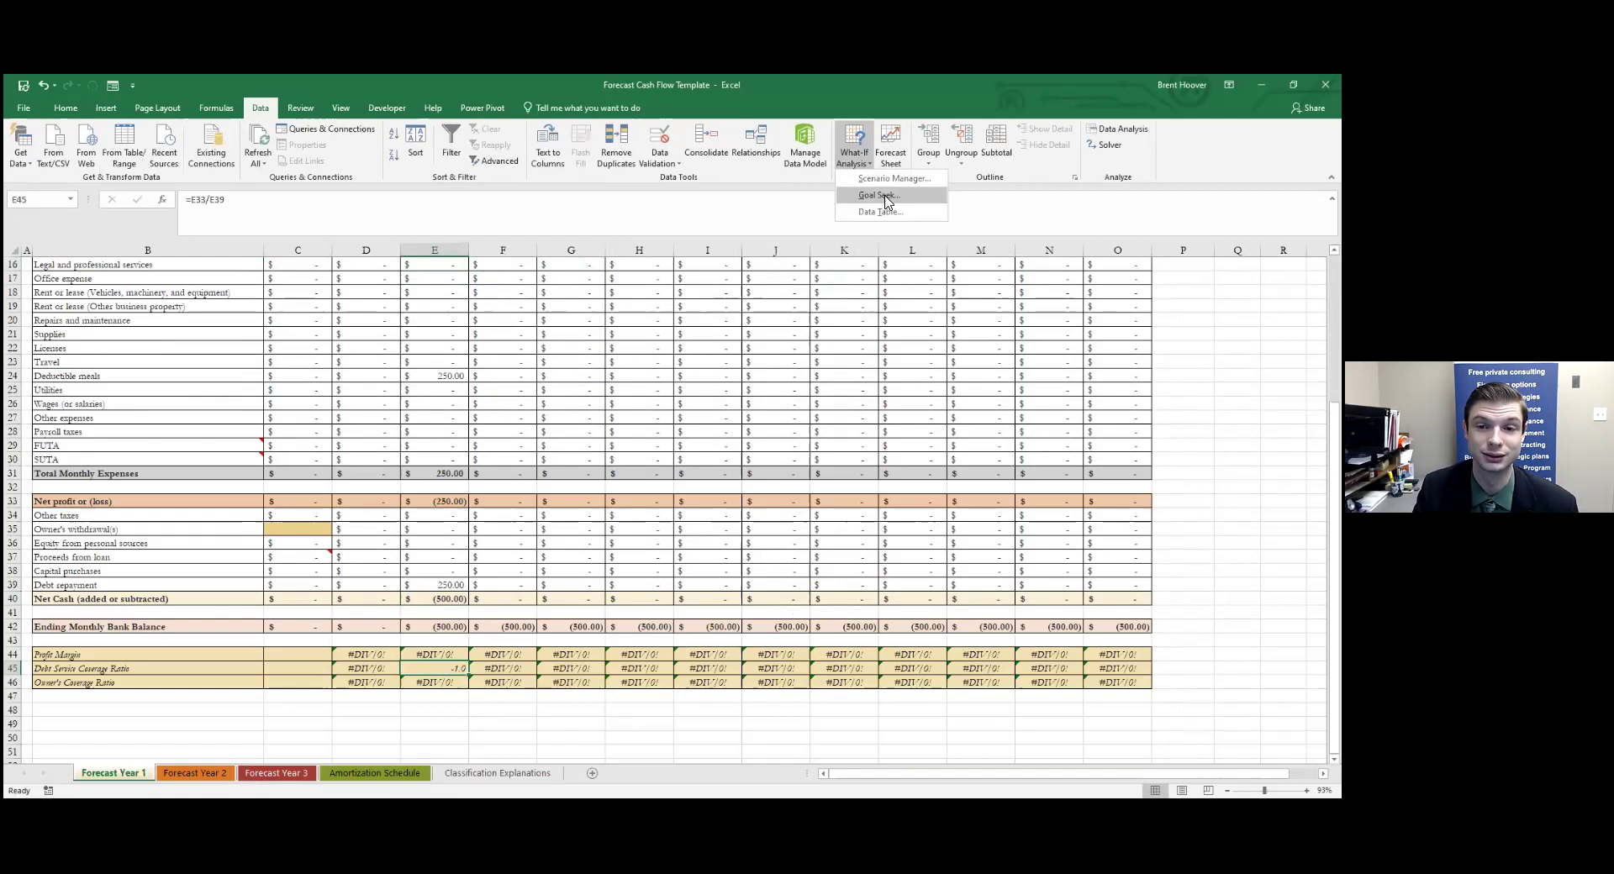
{"action": "left_click", "coordinate": [879, 195]}
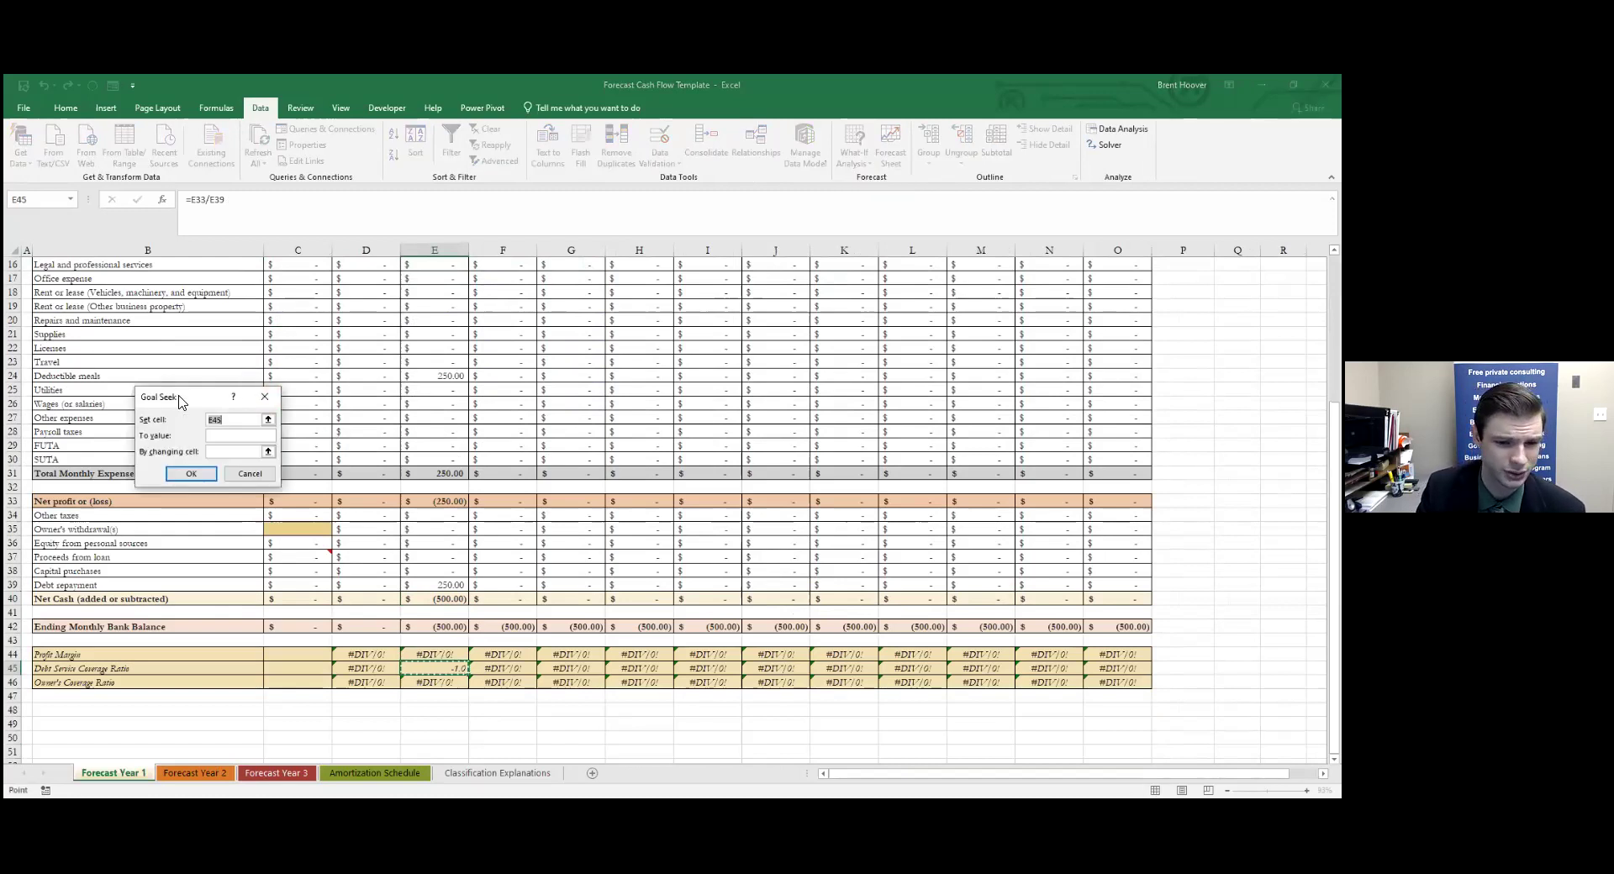
Solve for a debt service coverage ratio of 1.5 by changing February's gross receipts in E6, and keep the solution
{"action": "left_click", "coordinate": [591, 435]}
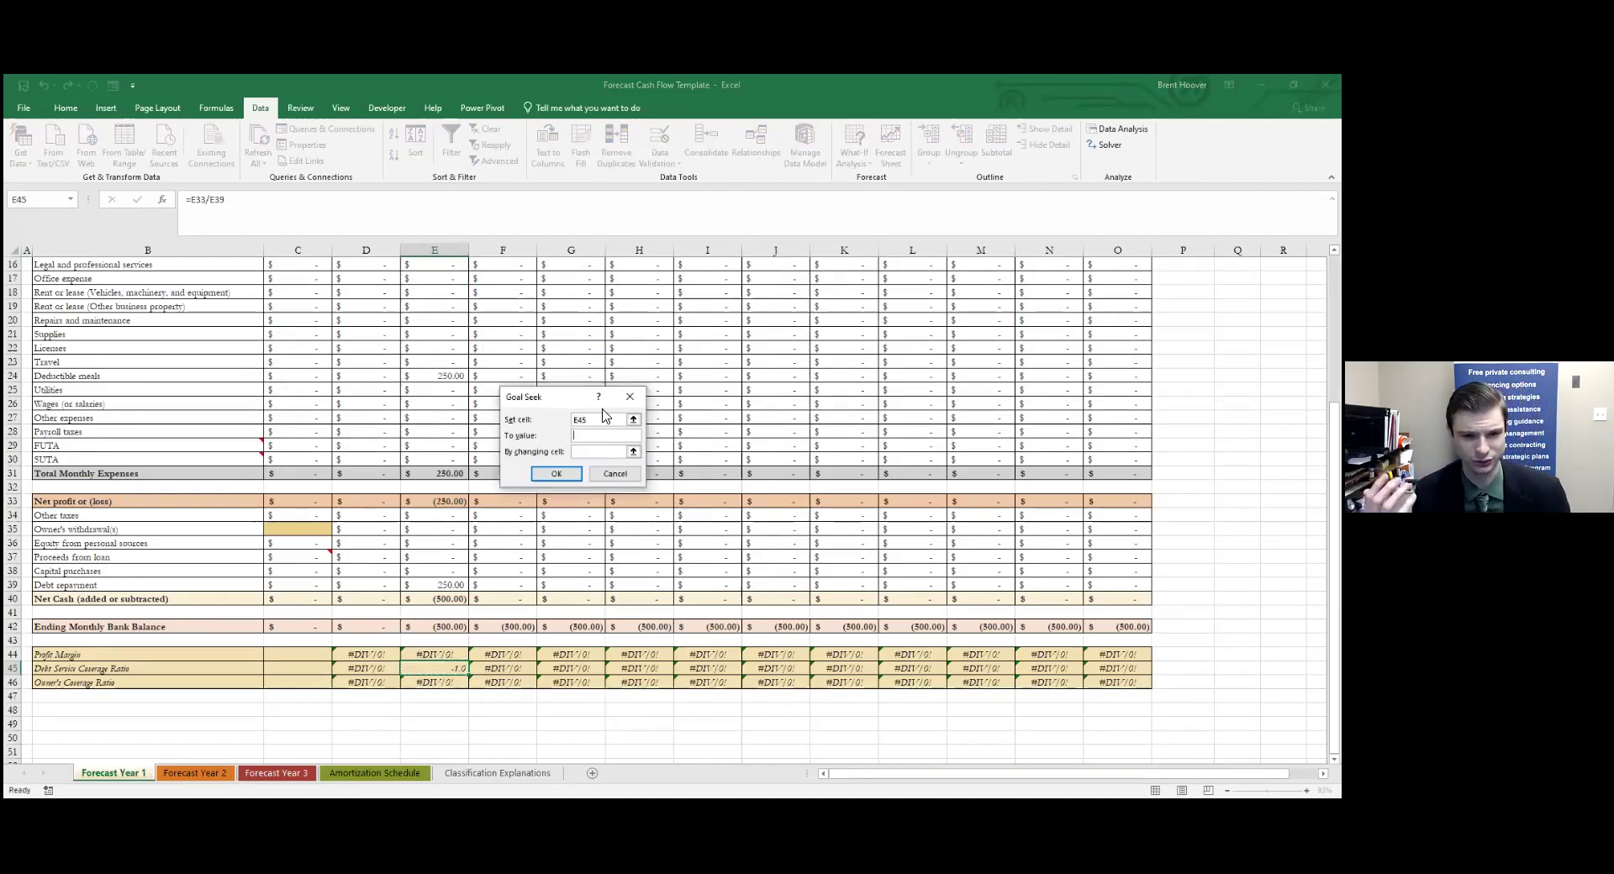
{"action": "type", "text": "1.5"}
{"action": "key", "text": "Tab"}
{"action": "scroll", "coordinate": [460, 471], "scroll_direction": "up", "scroll_amount": 5}
{"action": "left_click", "coordinate": [434, 342]}
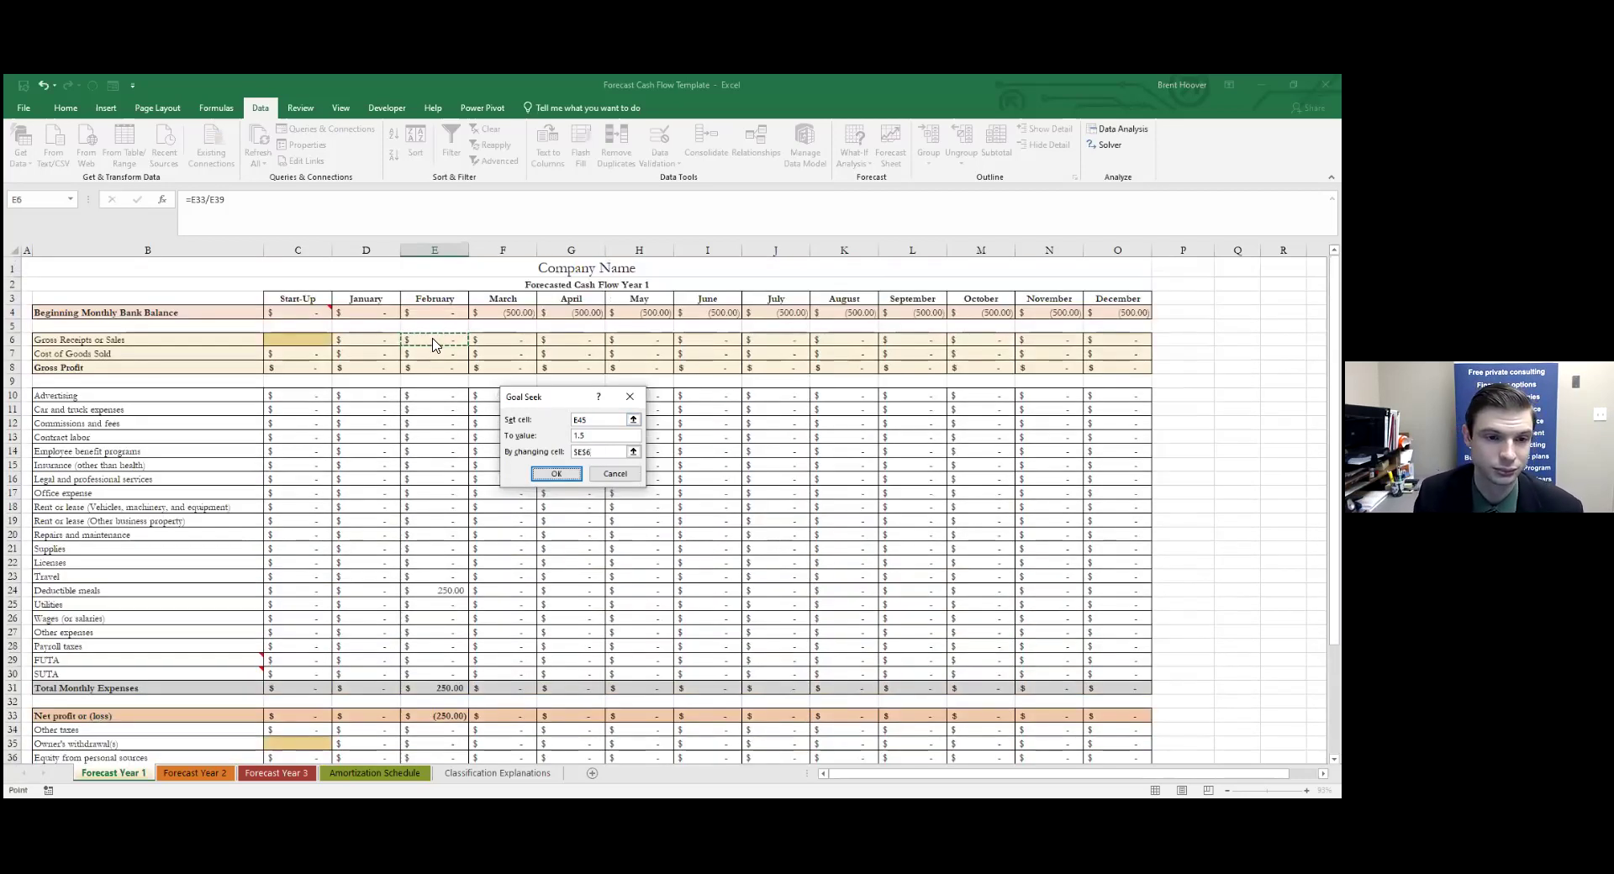
{"action": "key", "text": "Return"}
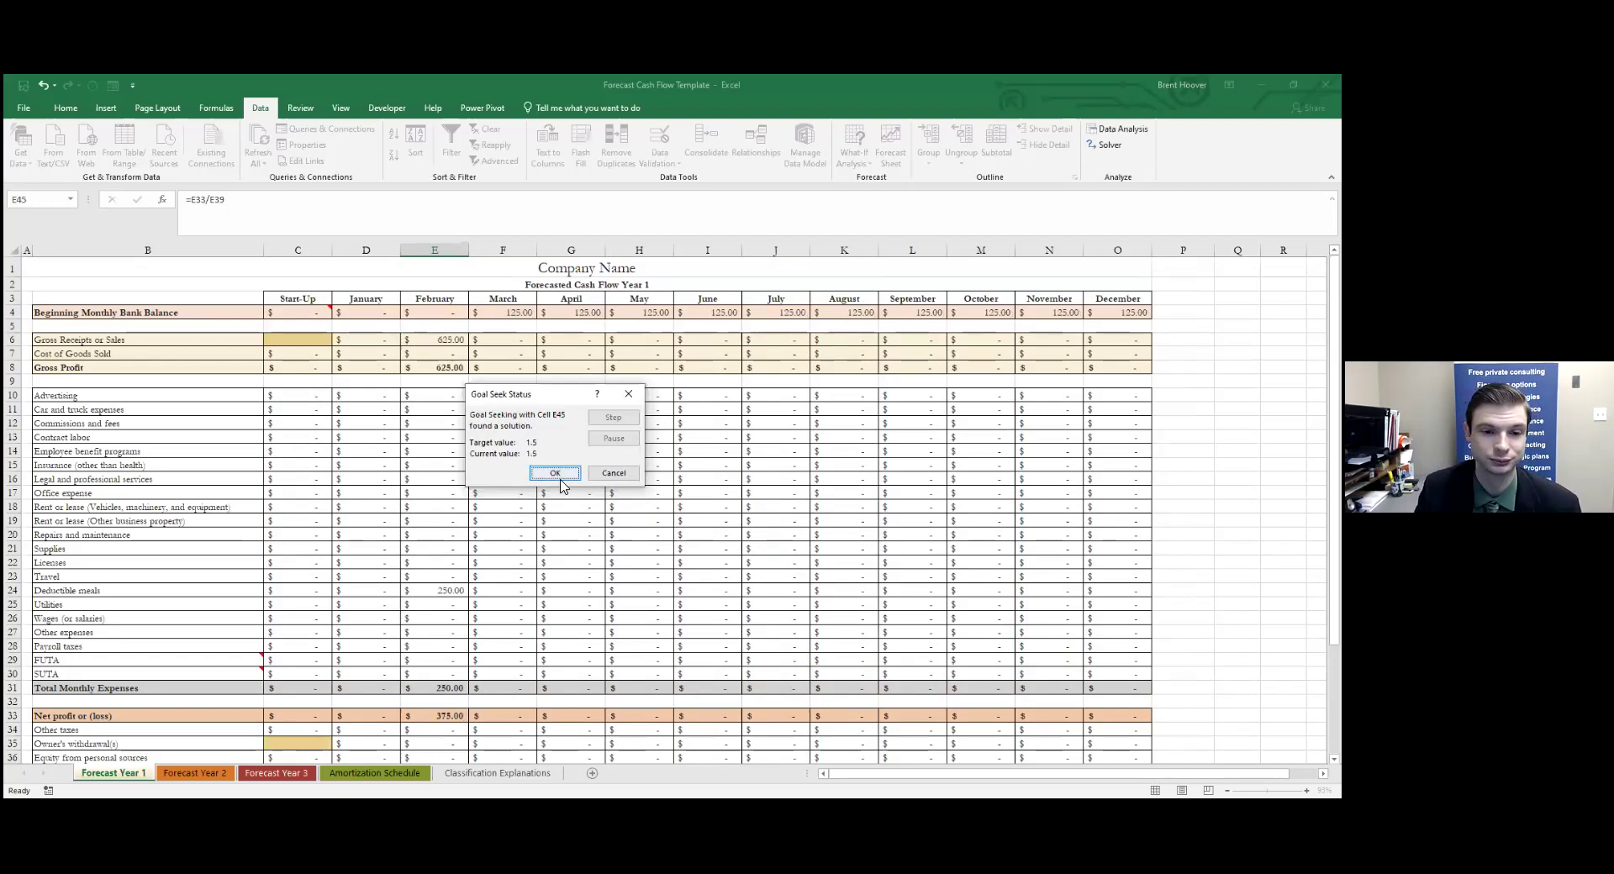
{"action": "left_click", "coordinate": [558, 474]}
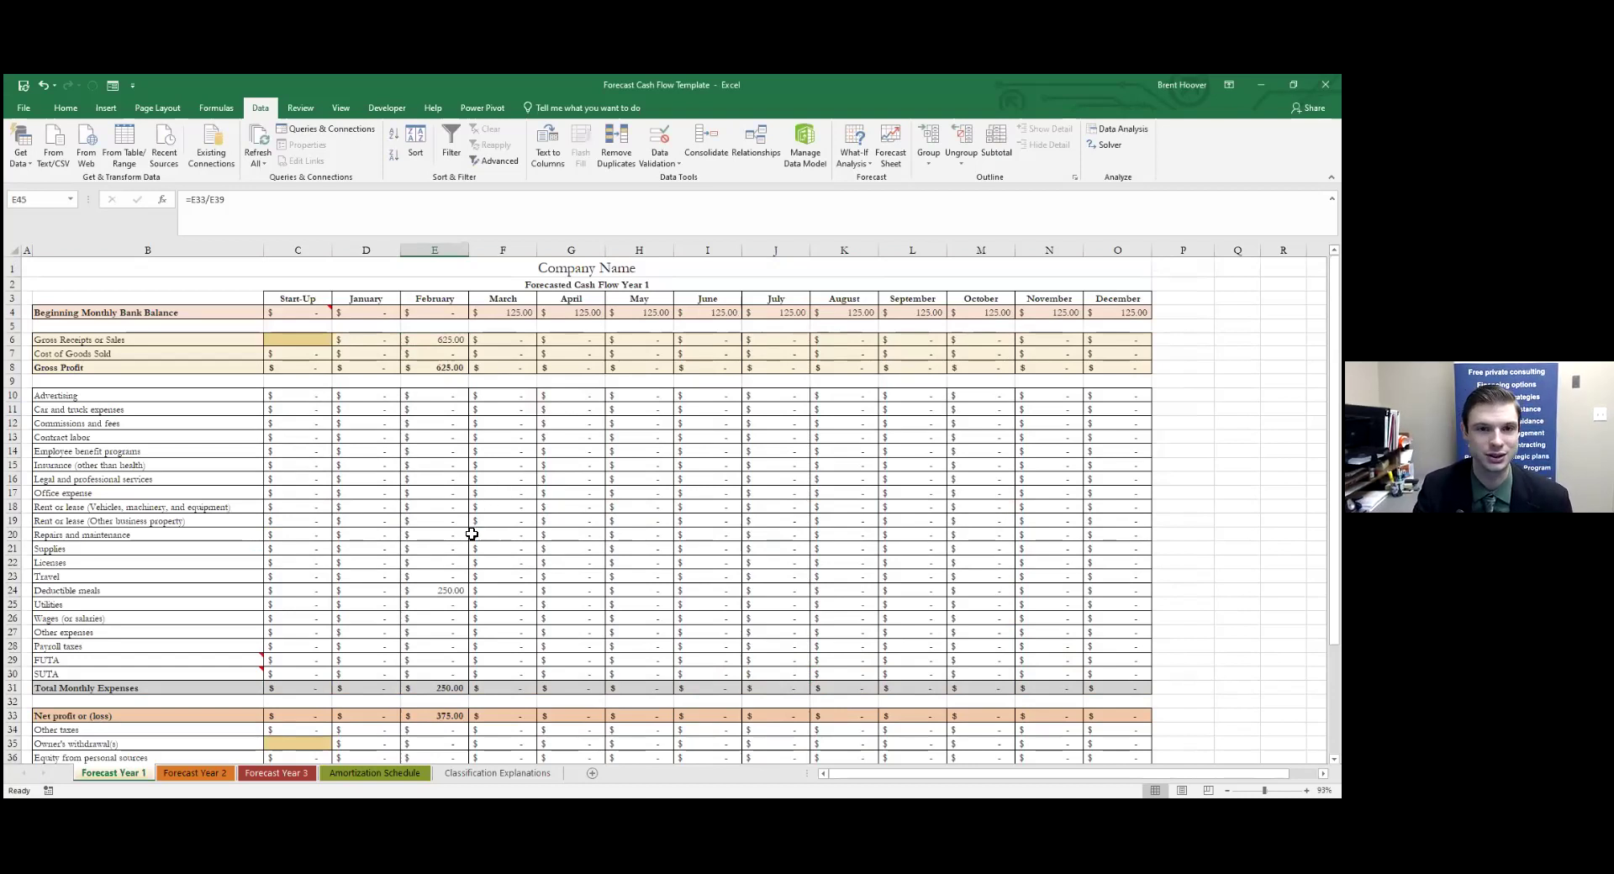
Review February's cash flow figures and compare the debt service and owner's coverage ratio formulas
{"action": "scroll", "coordinate": [468, 568], "scroll_direction": "down", "scroll_amount": 1}
{"action": "scroll", "coordinate": [468, 568], "scroll_direction": "down", "scroll_amount": 3}
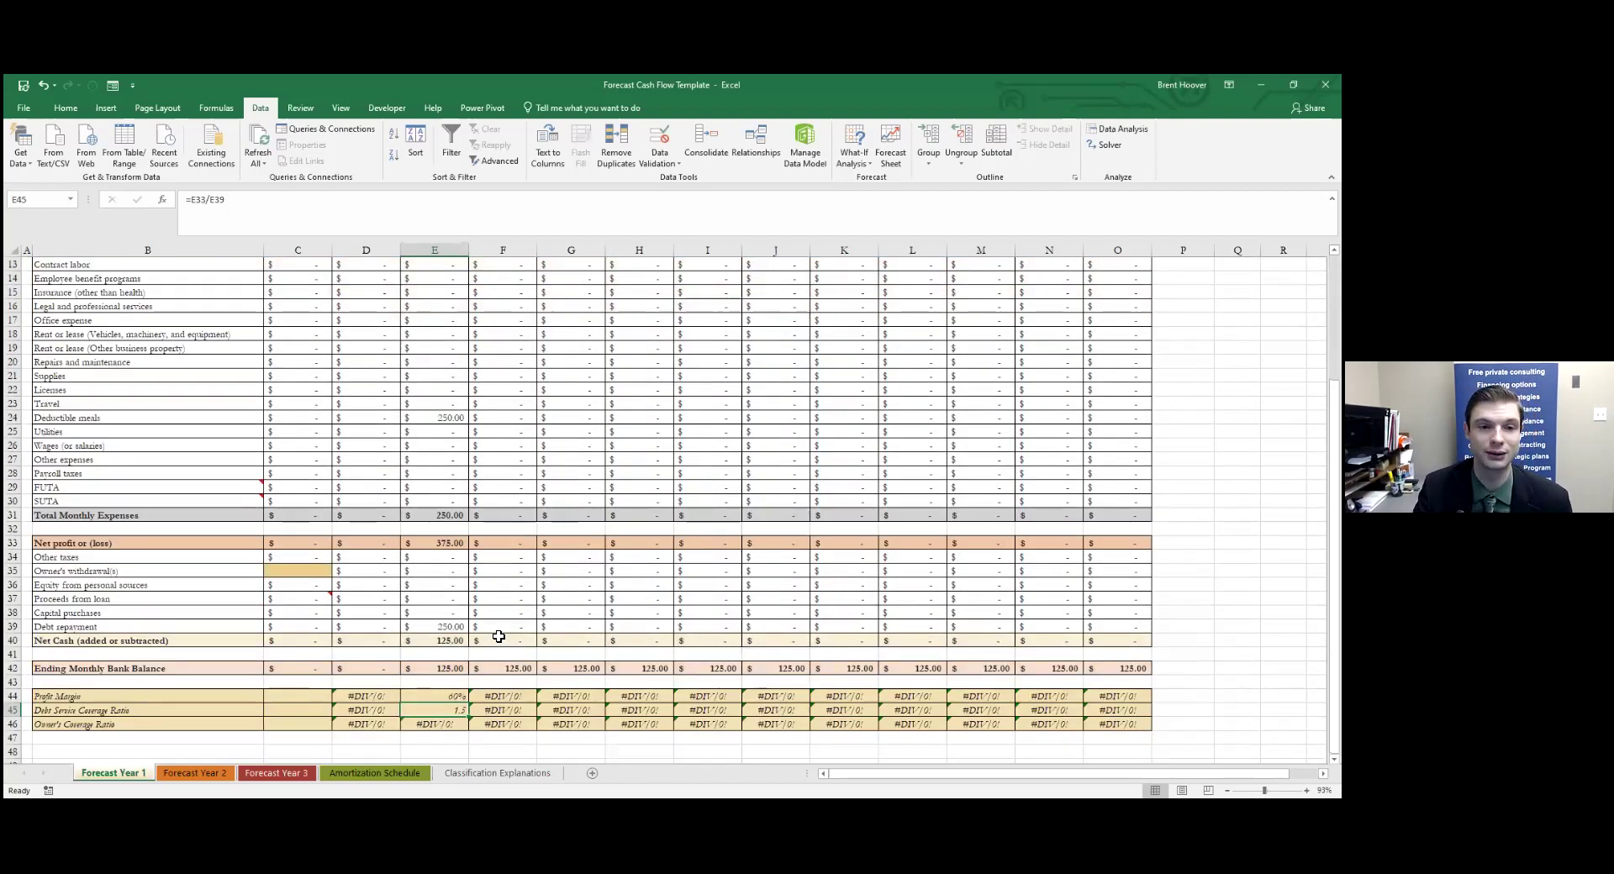
{"action": "scroll", "coordinate": [498, 636], "scroll_direction": "up", "scroll_amount": 3}
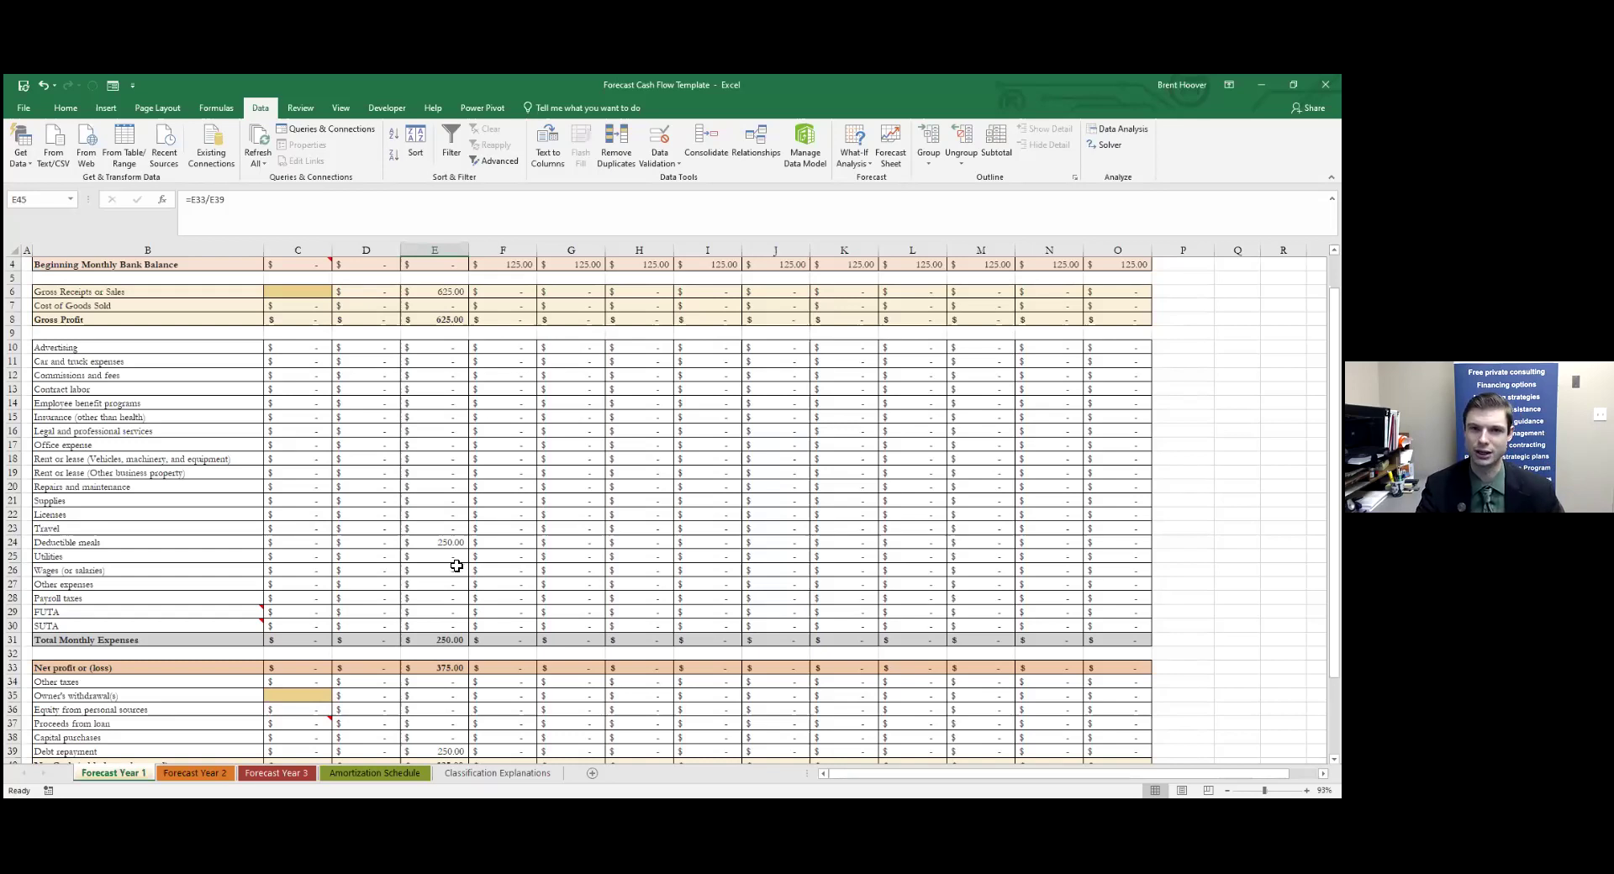
{"action": "scroll", "coordinate": [451, 588], "scroll_direction": "down", "scroll_amount": 1}
{"action": "scroll", "coordinate": [451, 588], "scroll_direction": "down", "scroll_amount": 4}
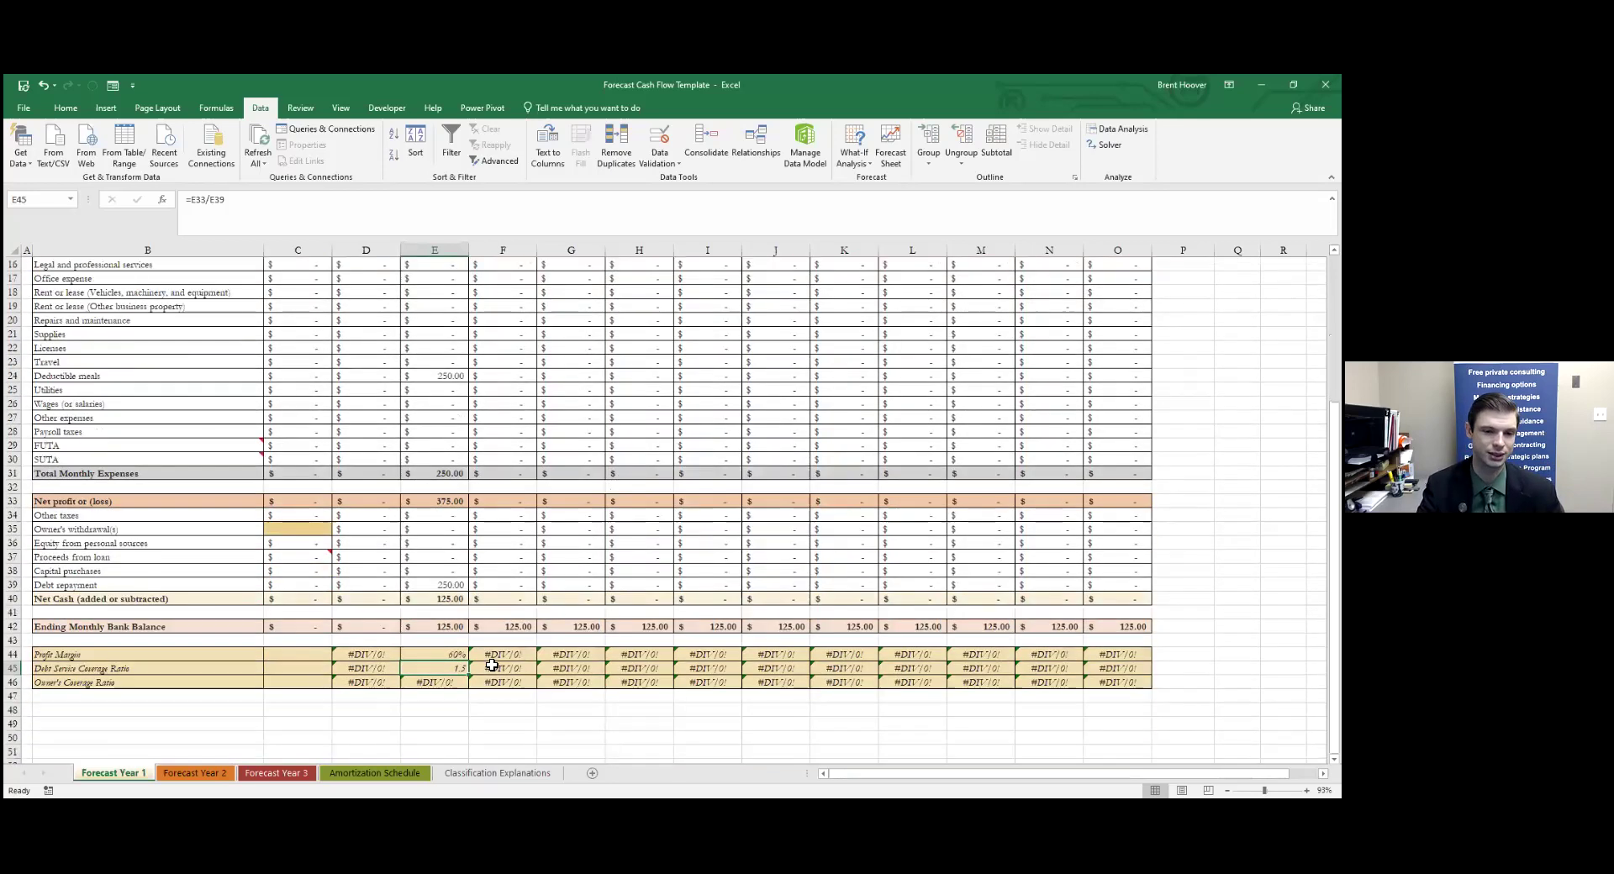
{"action": "left_click", "coordinate": [450, 680]}
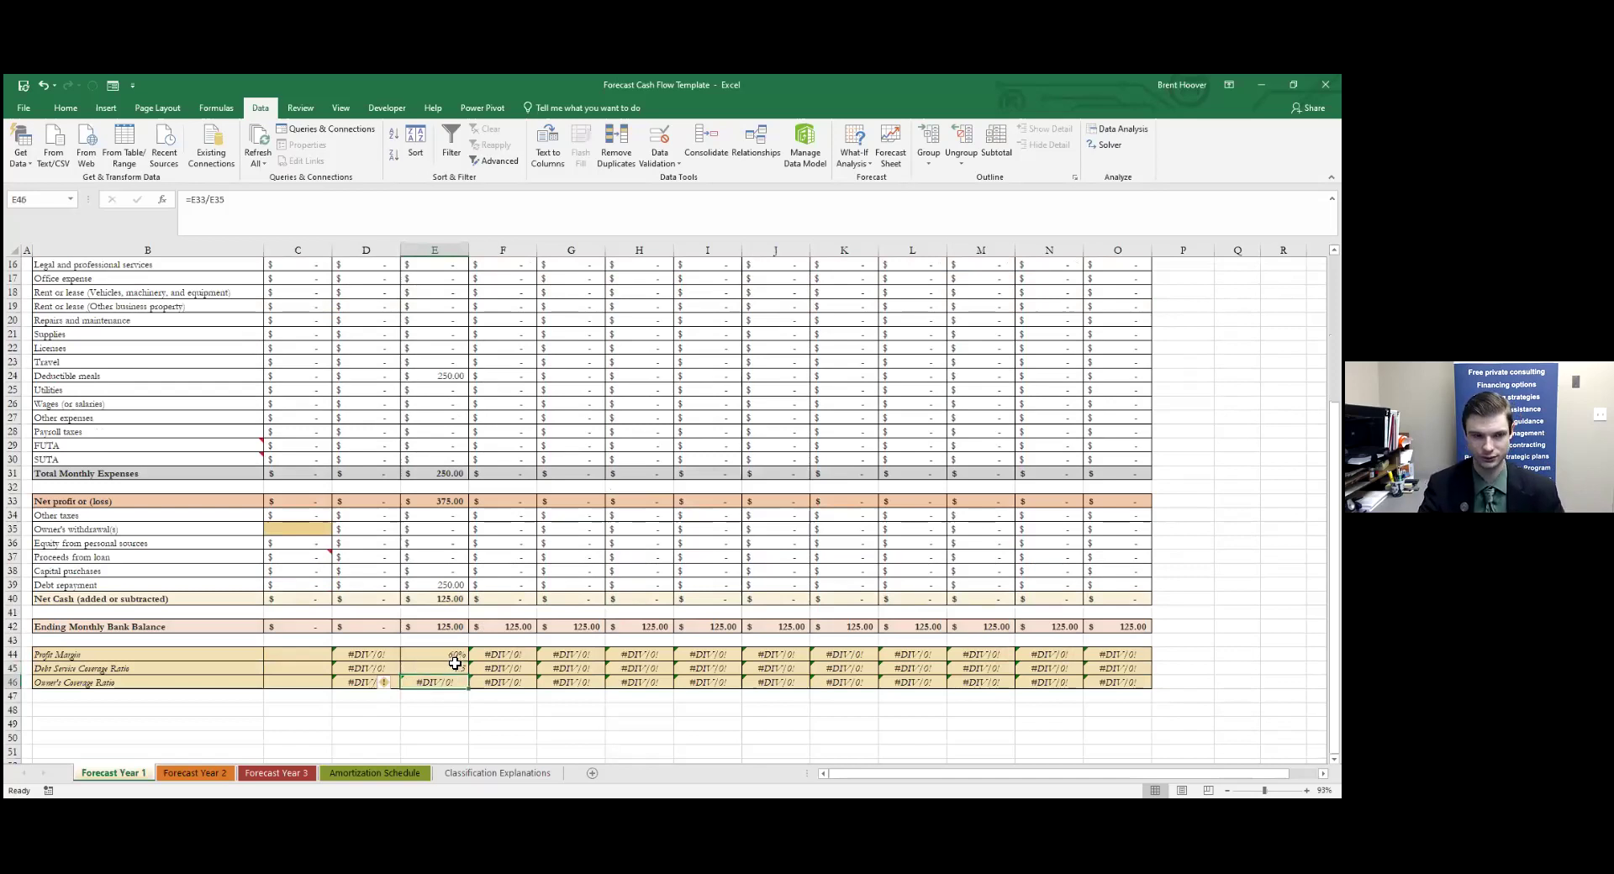
{"action": "left_click", "coordinate": [430, 669]}
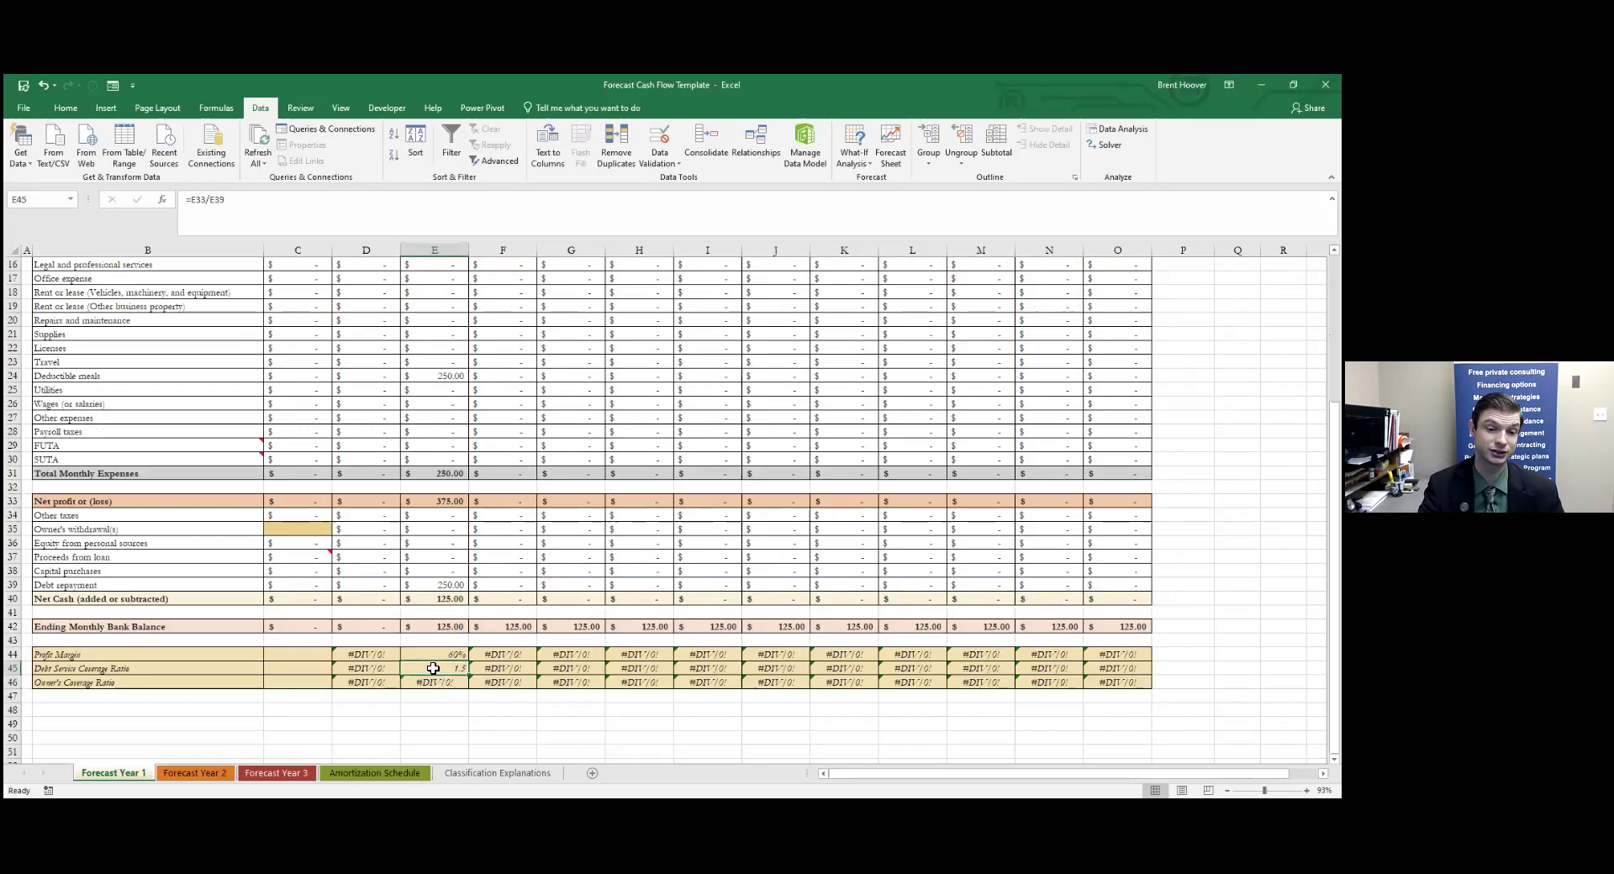
Enter =50000/12 as February's owner's withdrawal in cell E35
{"action": "left_click", "coordinate": [423, 529]}
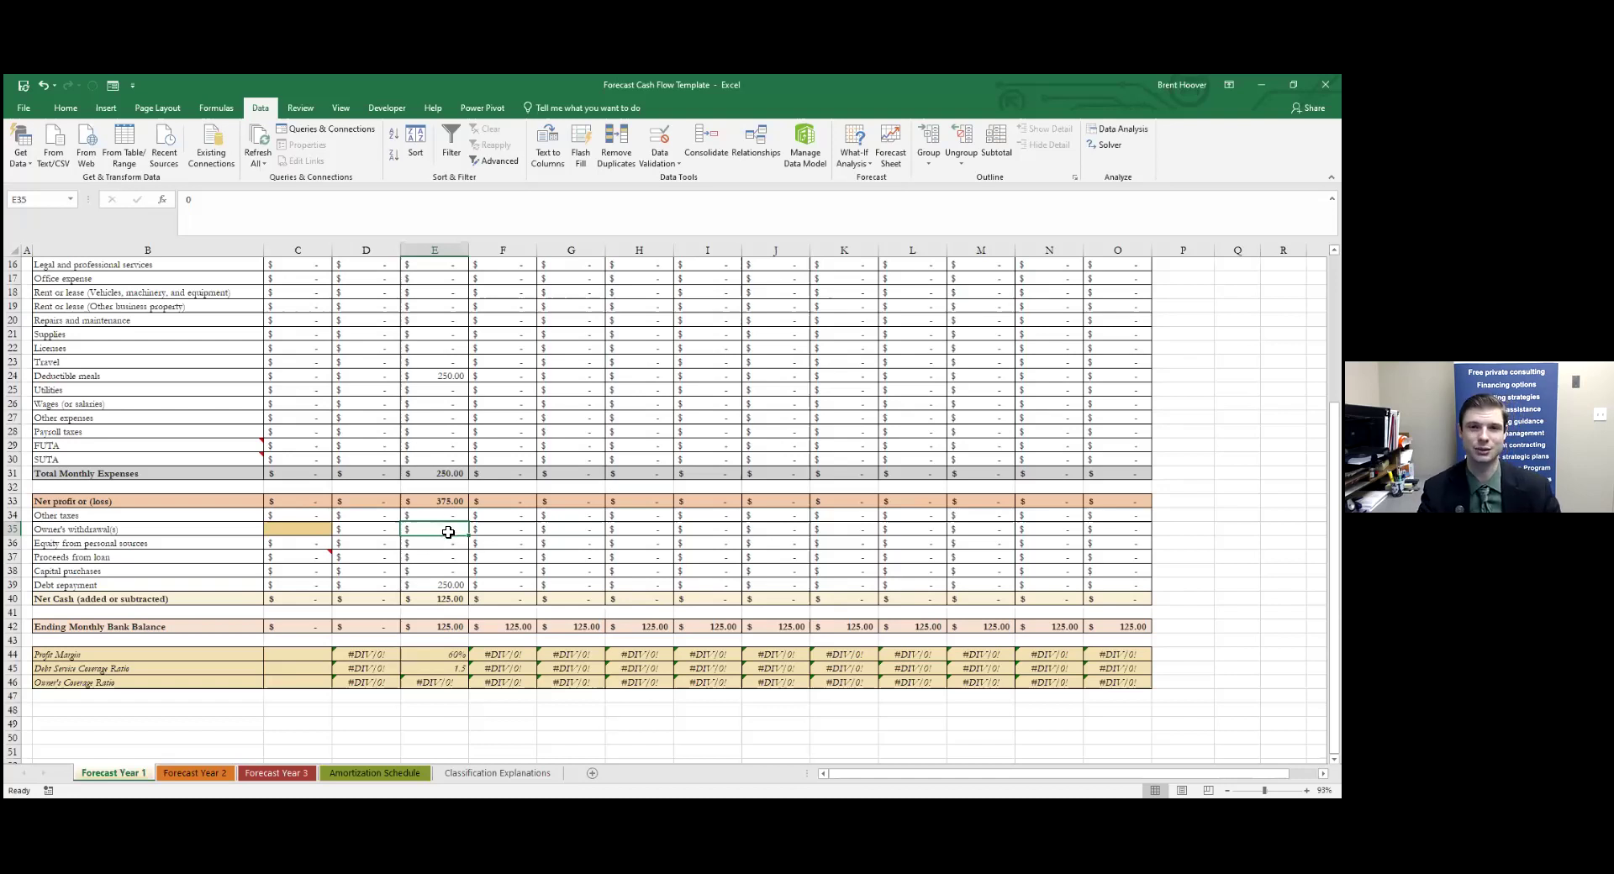
{"action": "type", "text": "=5000"}
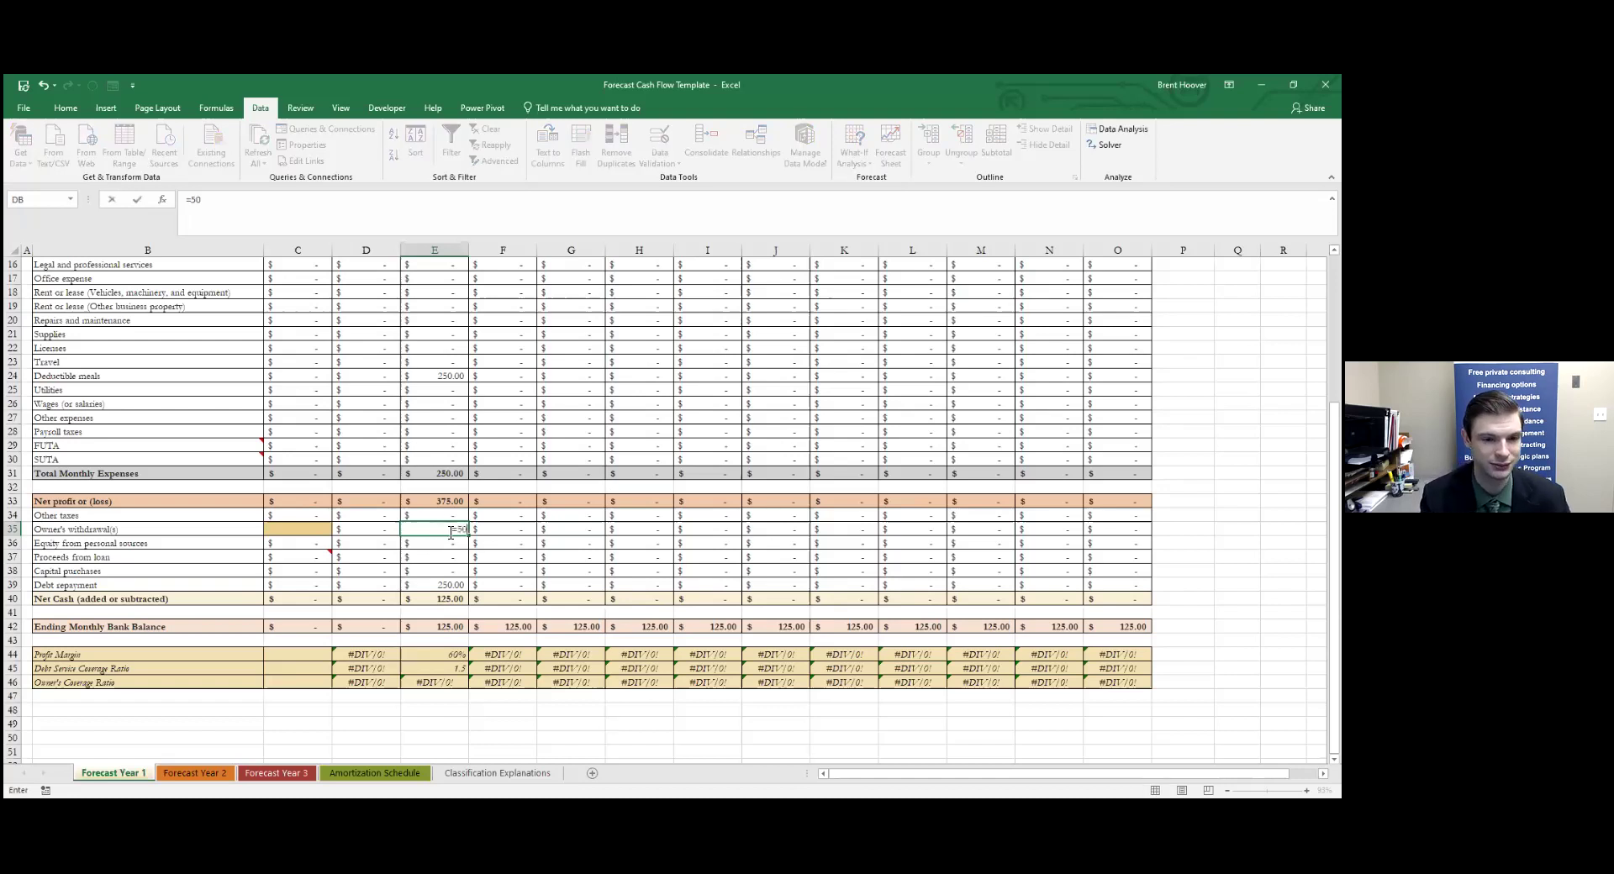
{"action": "type", "text": "0/12"}
{"action": "key", "text": "Return"}
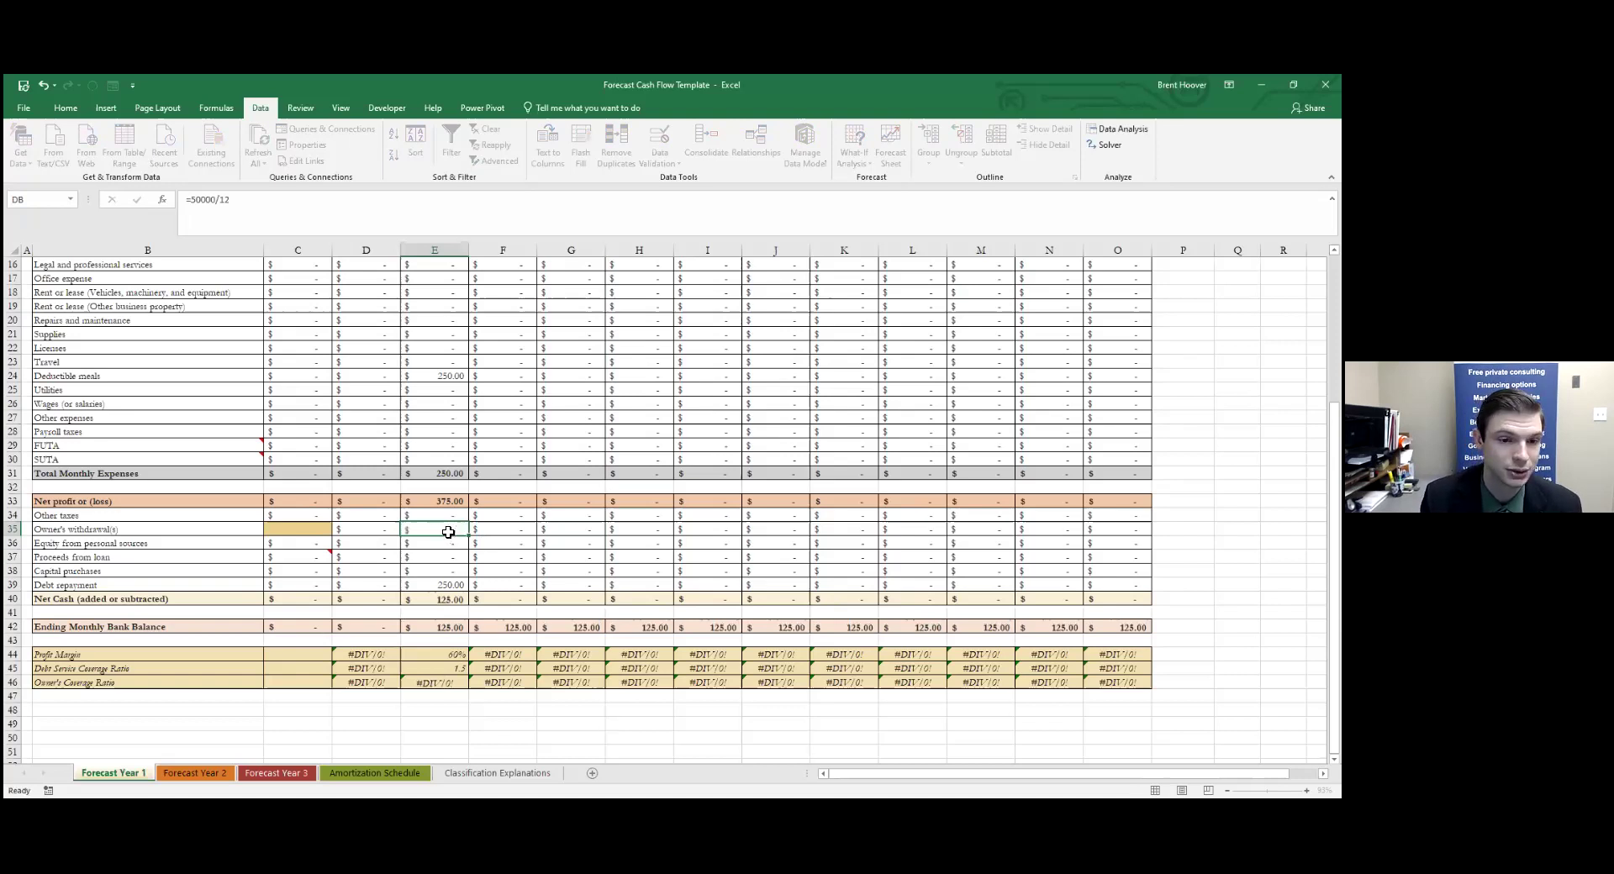
{"action": "left_click", "coordinate": [435, 529]}
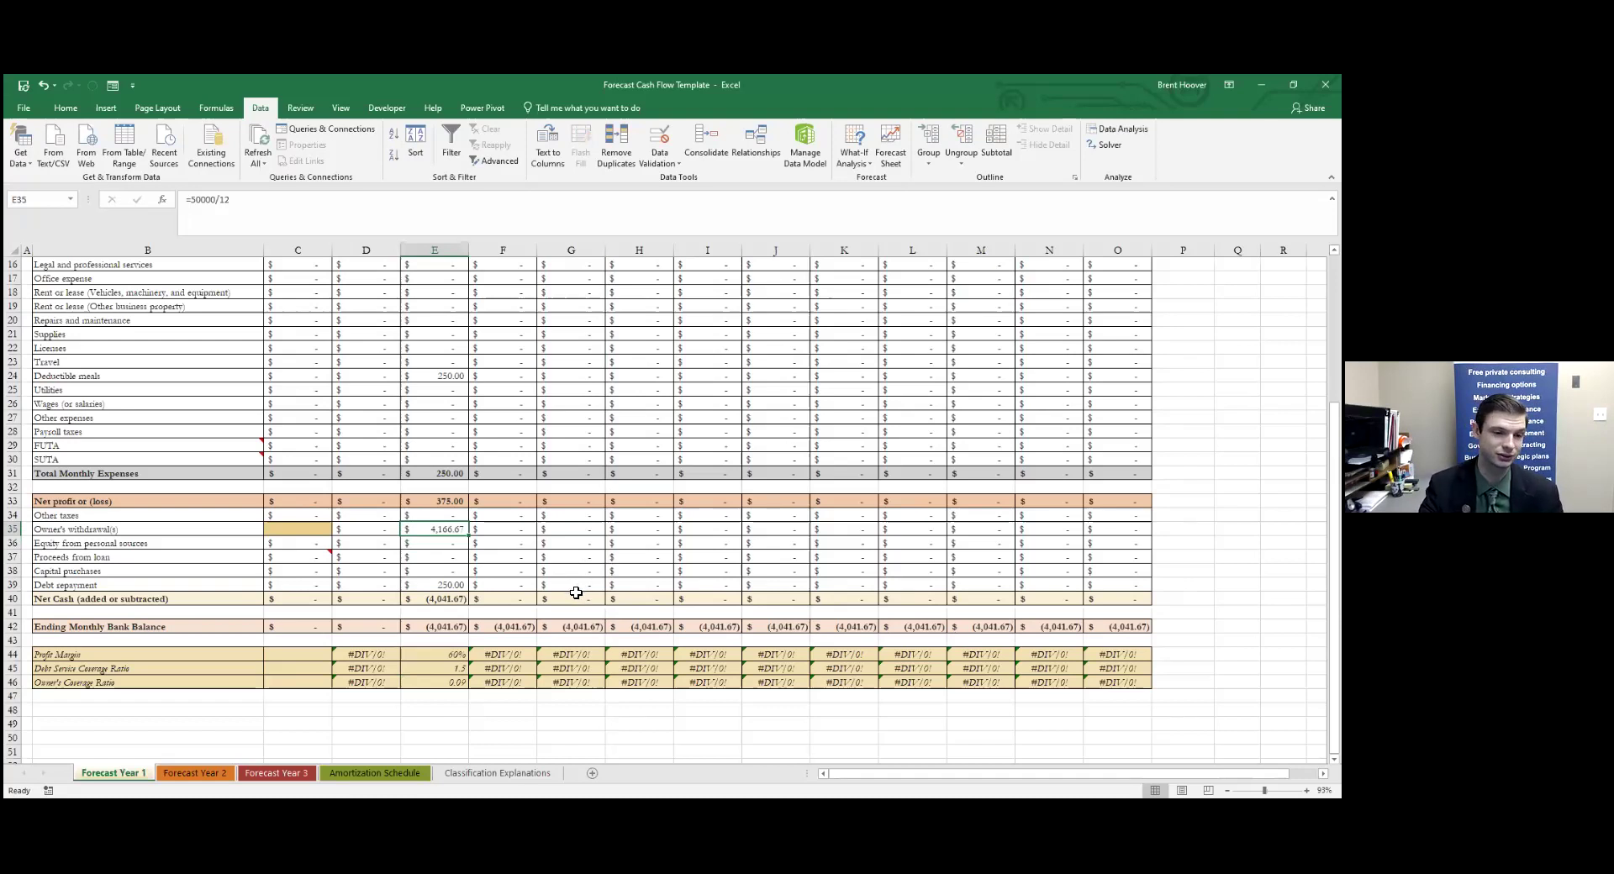
Goal Seek February's owner's coverage ratio in E46 to 2 by changing gross receipts in E6, and keep the solution
{"action": "left_click", "coordinate": [454, 682]}
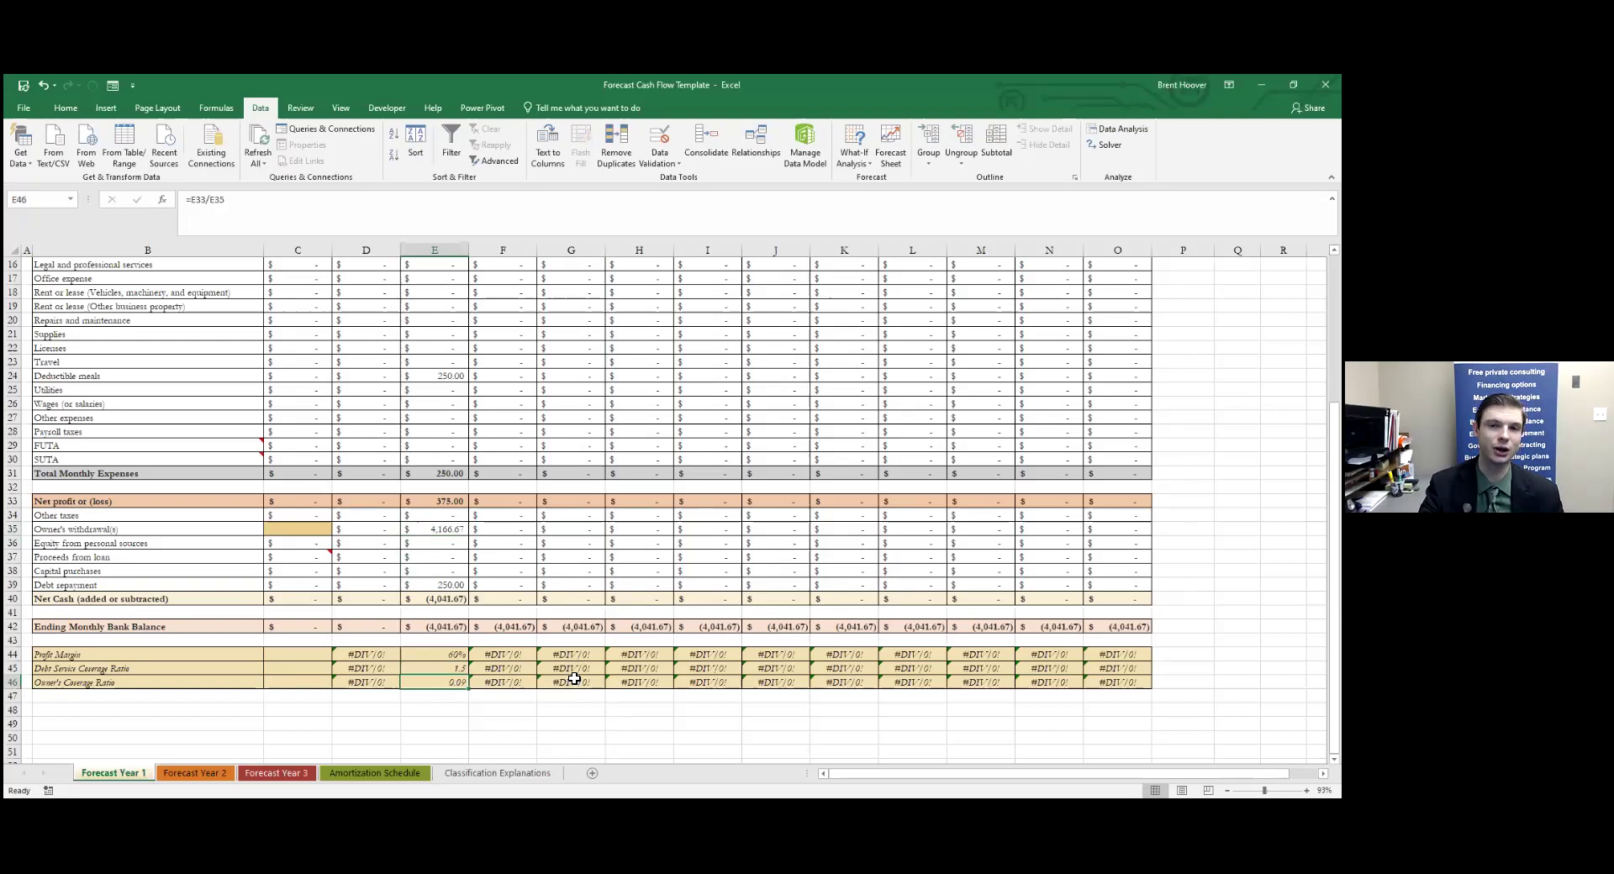
{"action": "left_click", "coordinate": [866, 172]}
{"action": "left_click", "coordinate": [873, 210]}
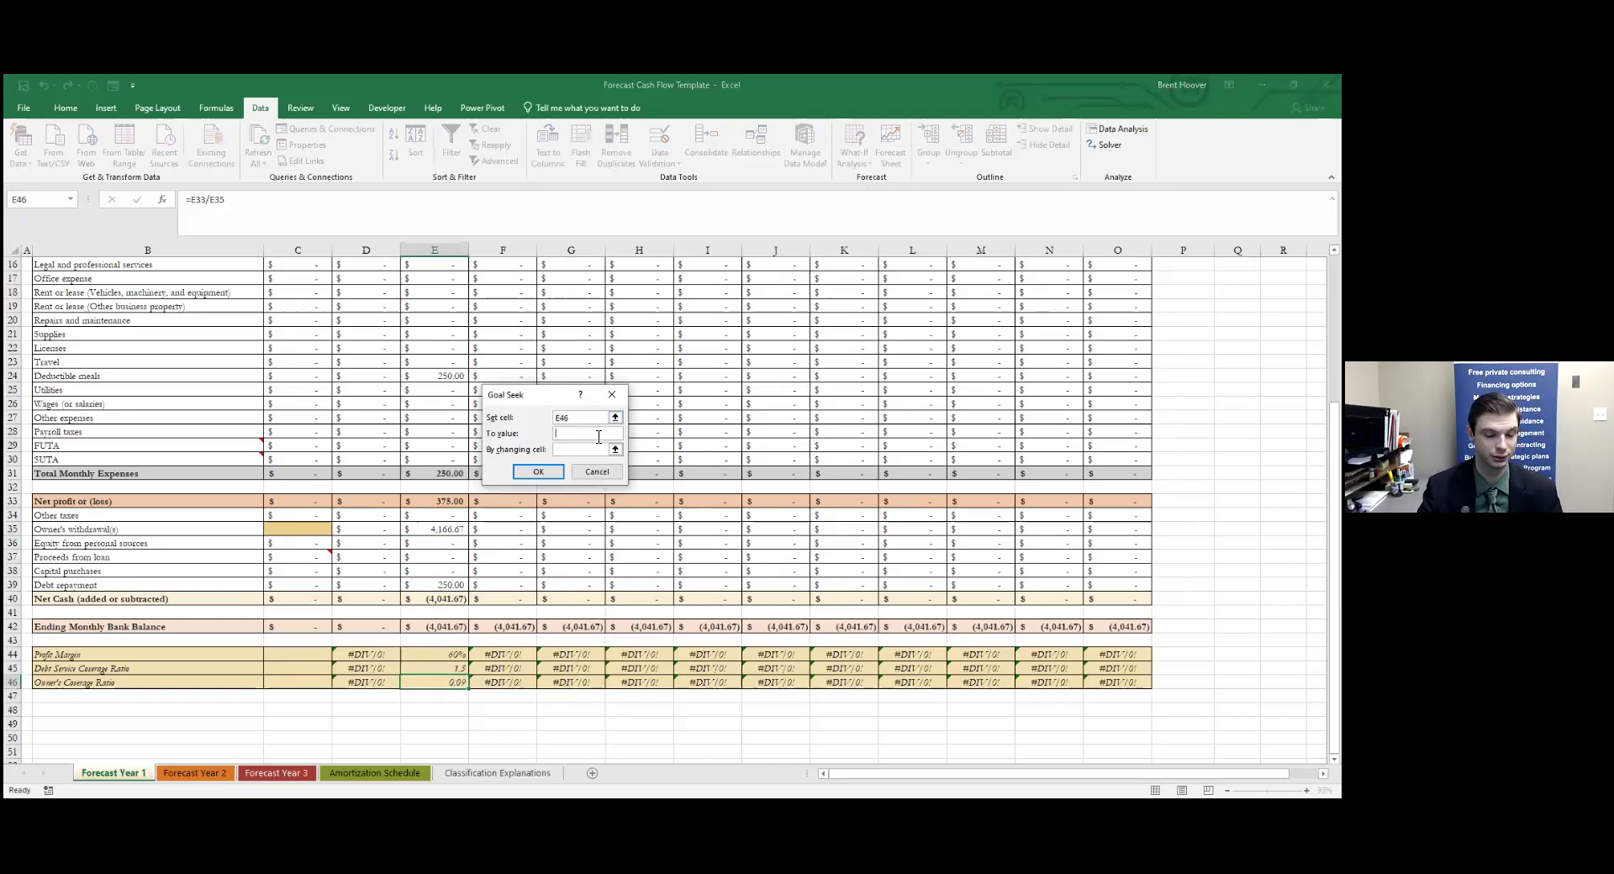
{"action": "scroll", "coordinate": [542, 496], "scroll_direction": "up", "scroll_amount": 5}
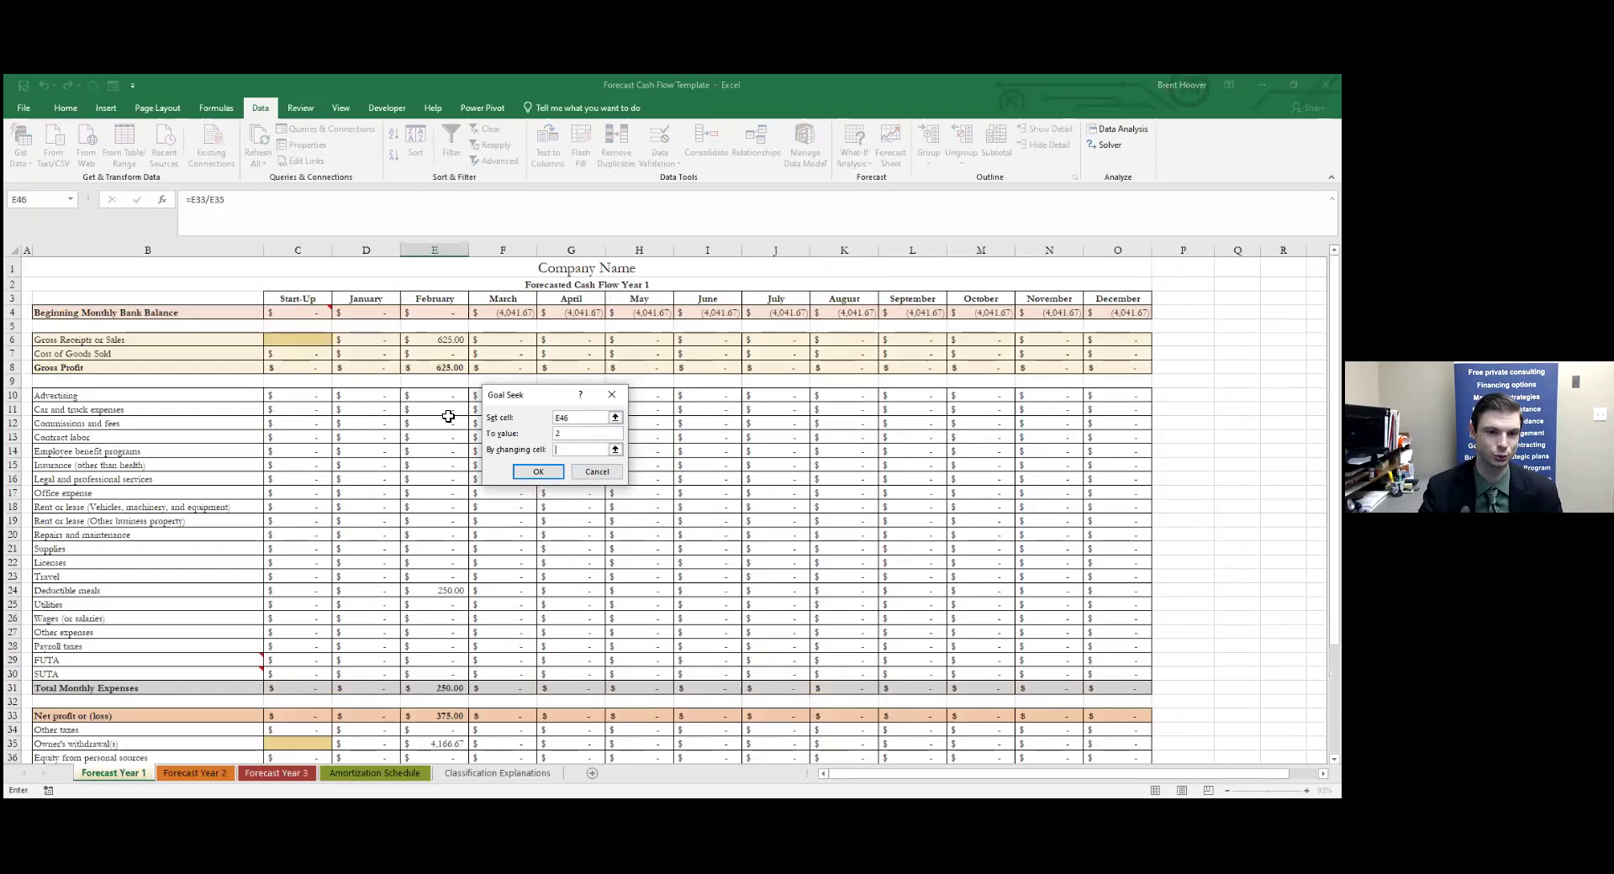
{"action": "left_click", "coordinate": [430, 347]}
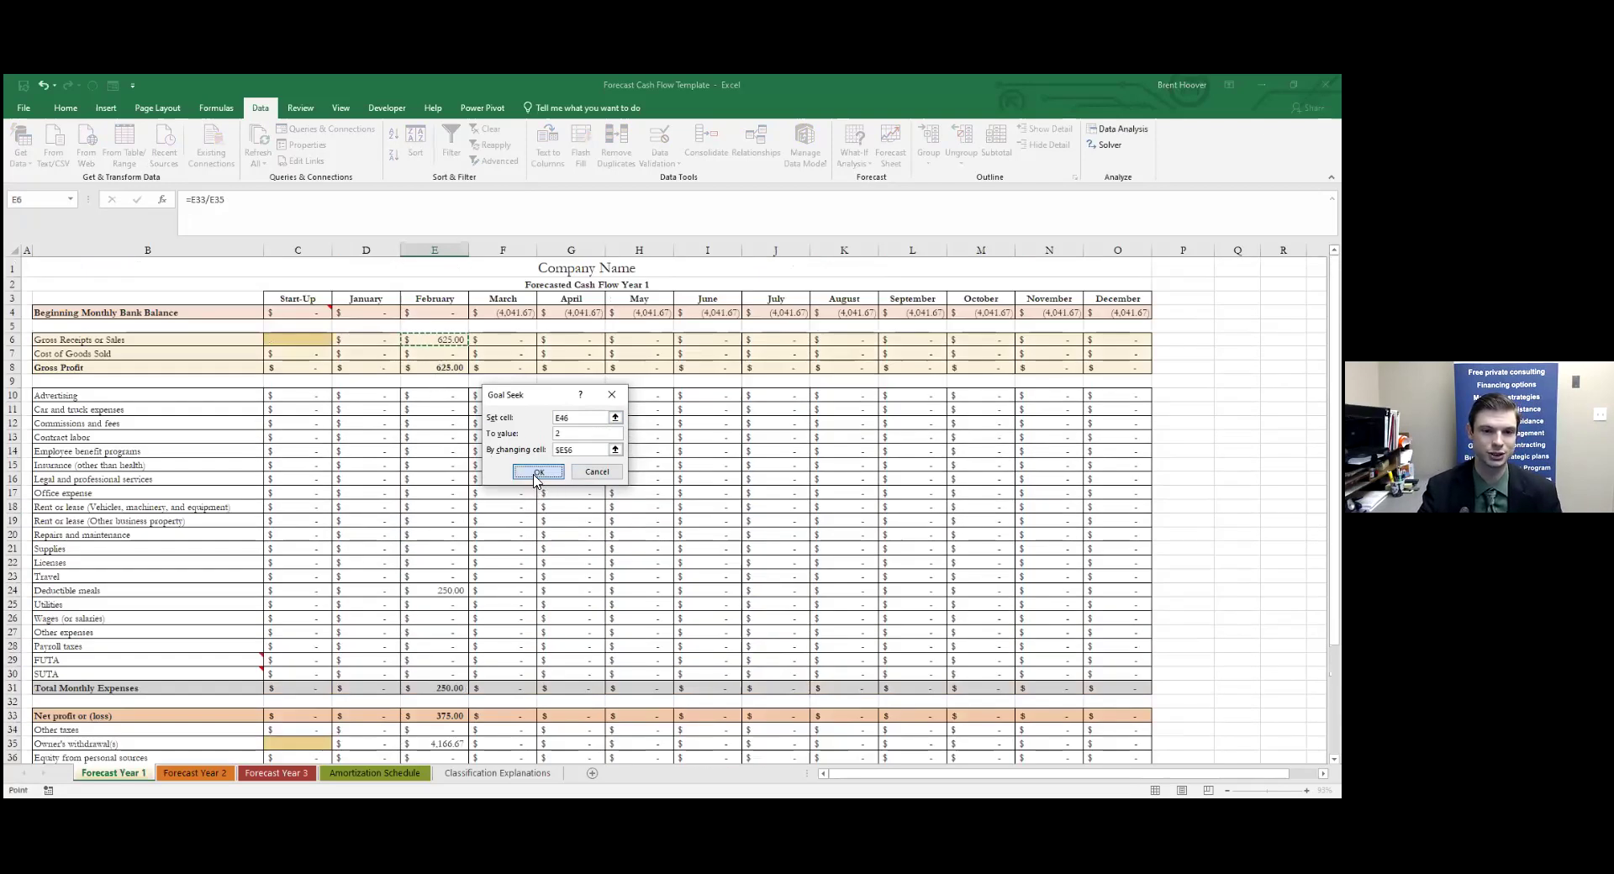
{"action": "left_click", "coordinate": [540, 472]}
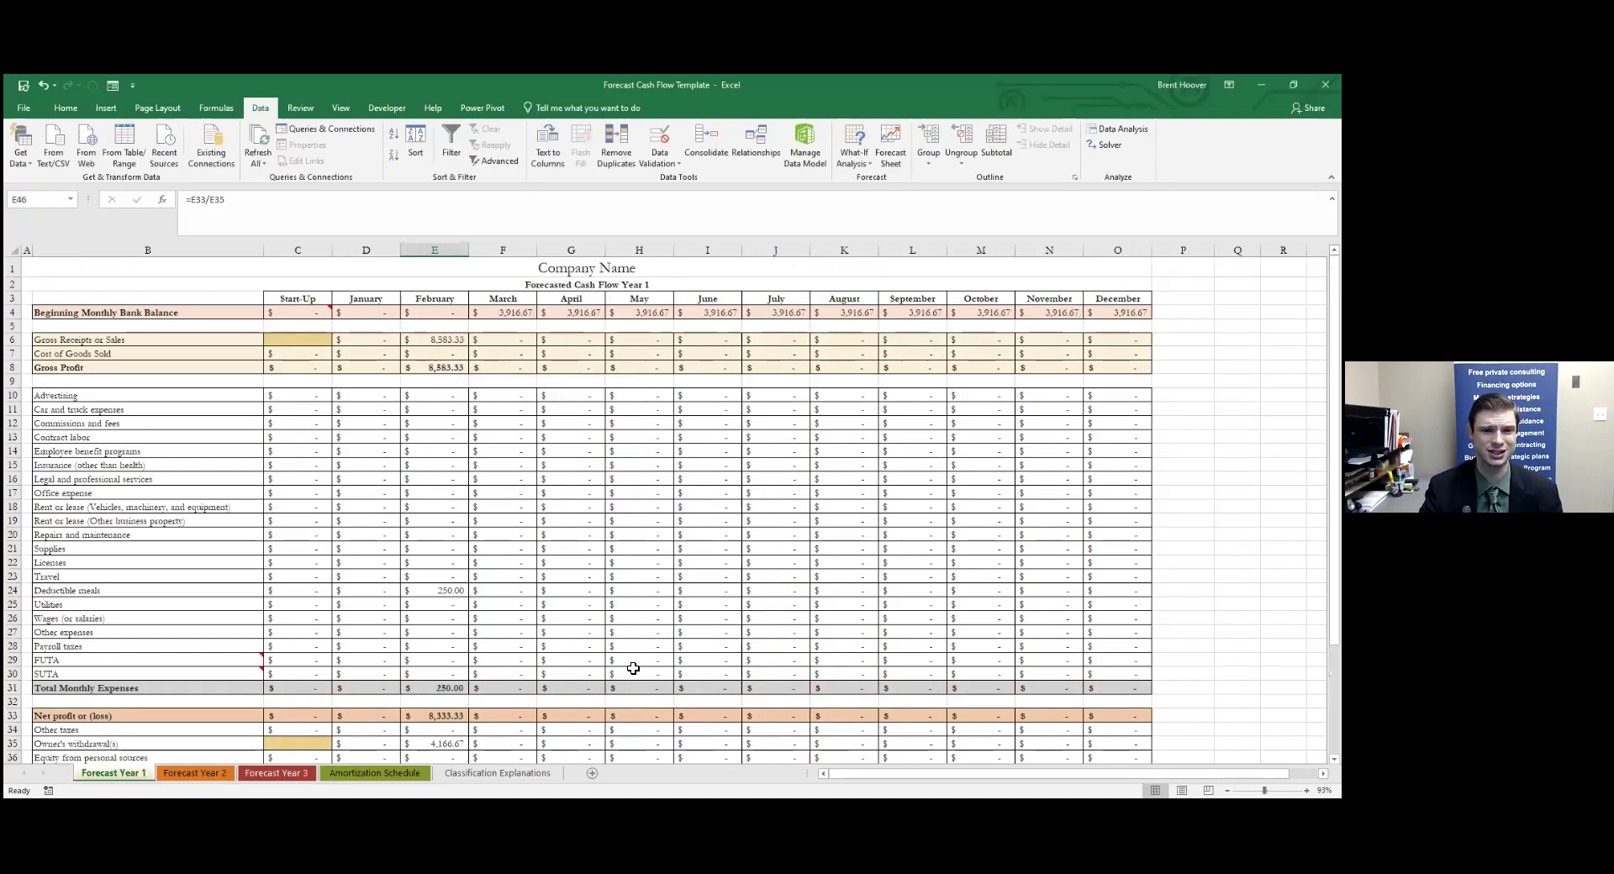
Examine February's debt service coverage ratio, debt repayment, net cash, net profit and owner's withdrawal
{"action": "scroll", "coordinate": [631, 666], "scroll_direction": "down", "scroll_amount": 4}
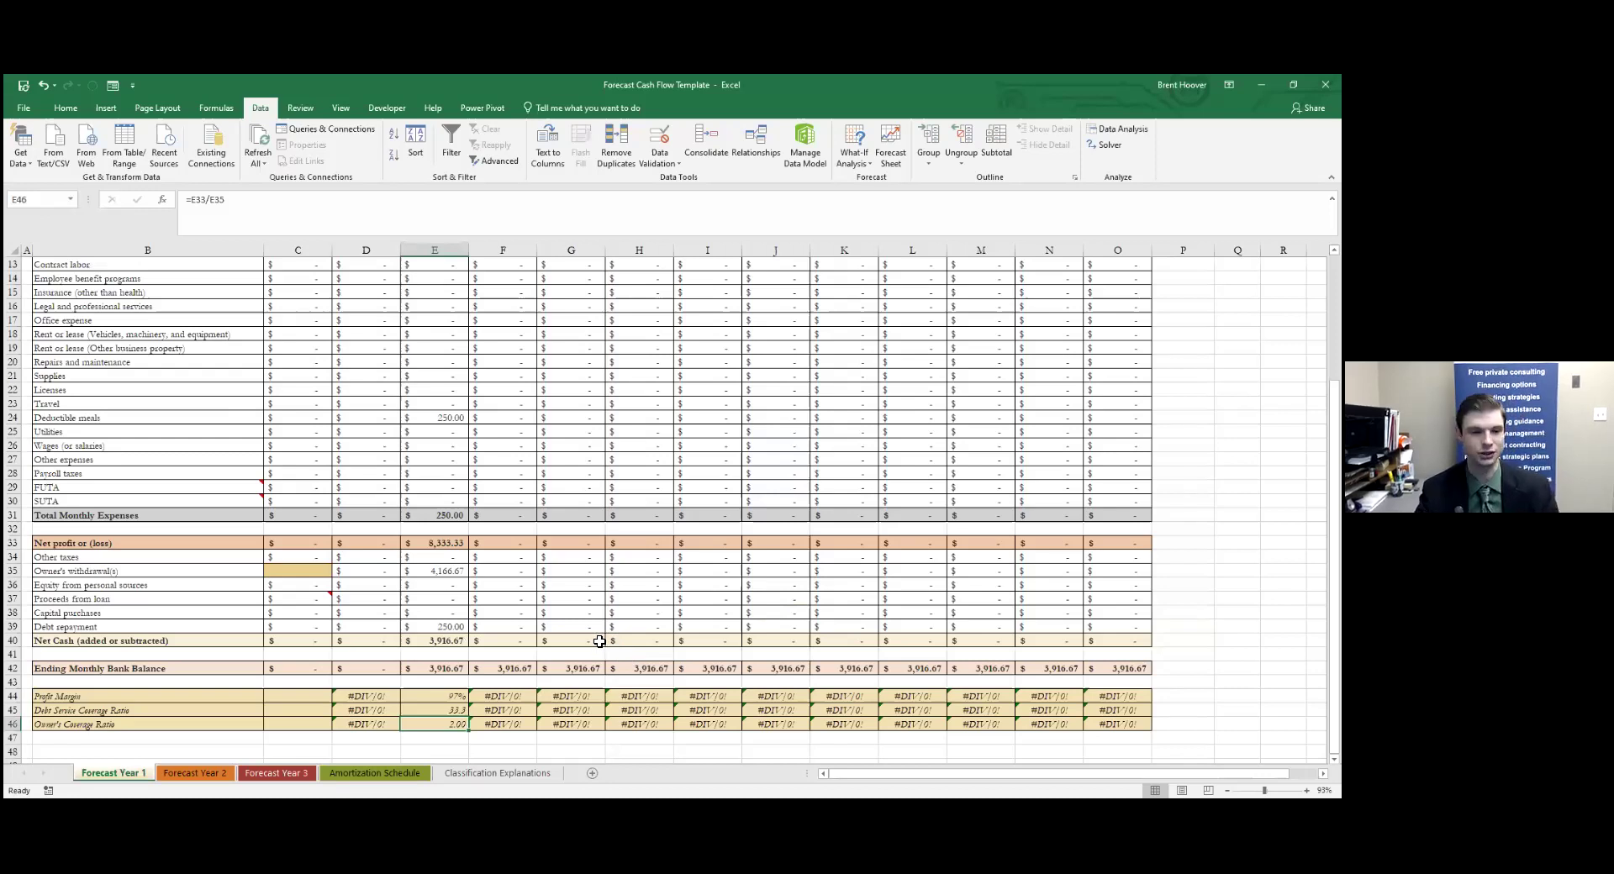
{"action": "left_click", "coordinate": [452, 710]}
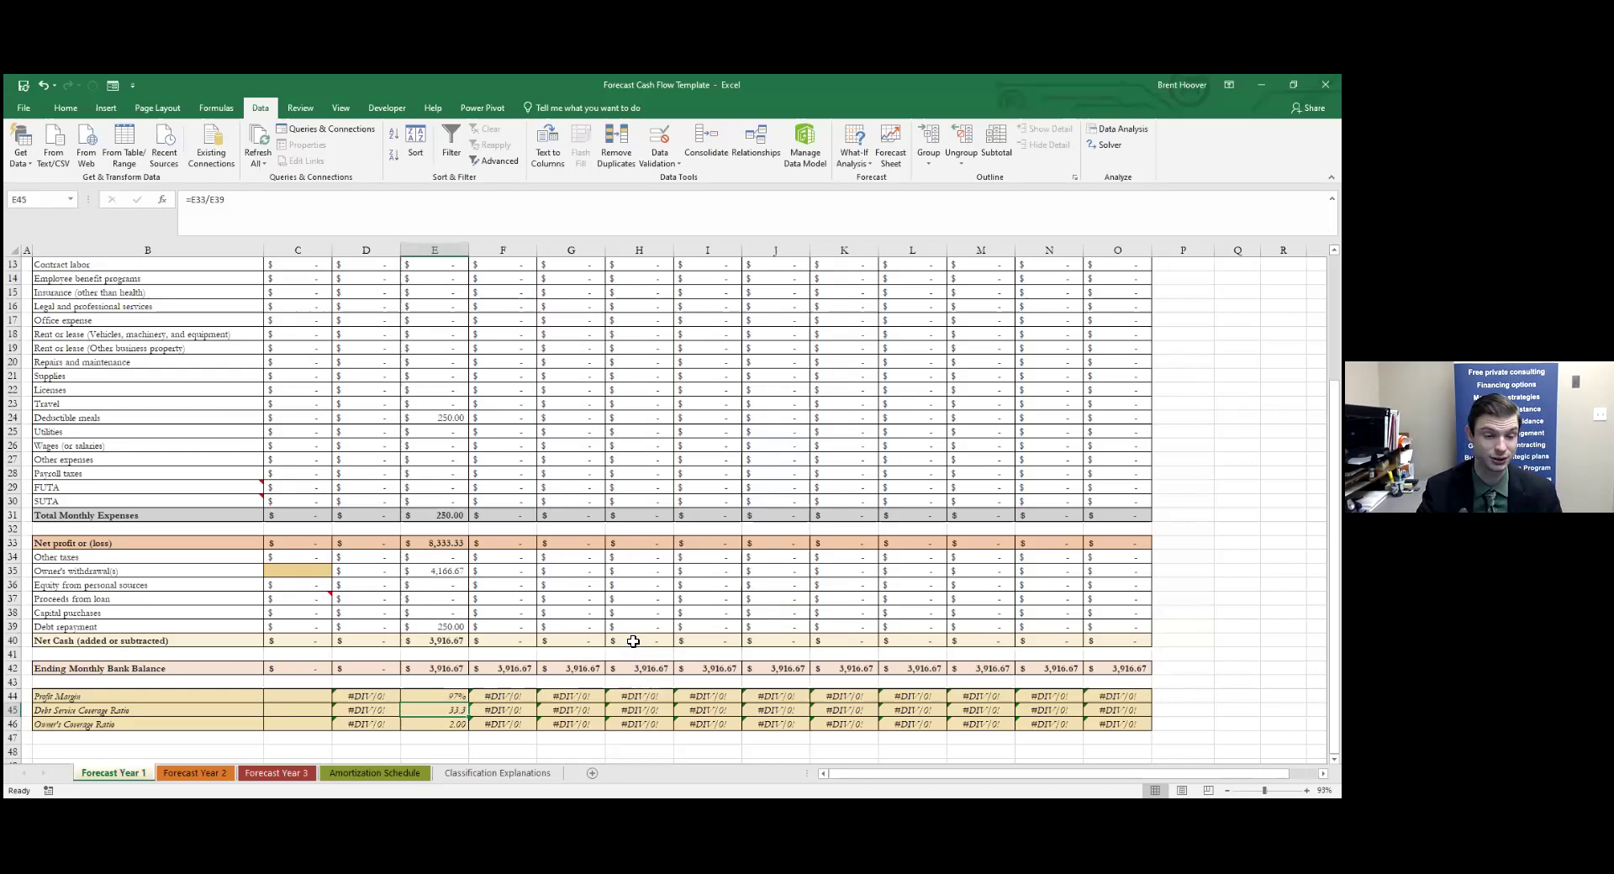
{"action": "left_click", "coordinate": [445, 626]}
{"action": "left_click", "coordinate": [433, 643]}
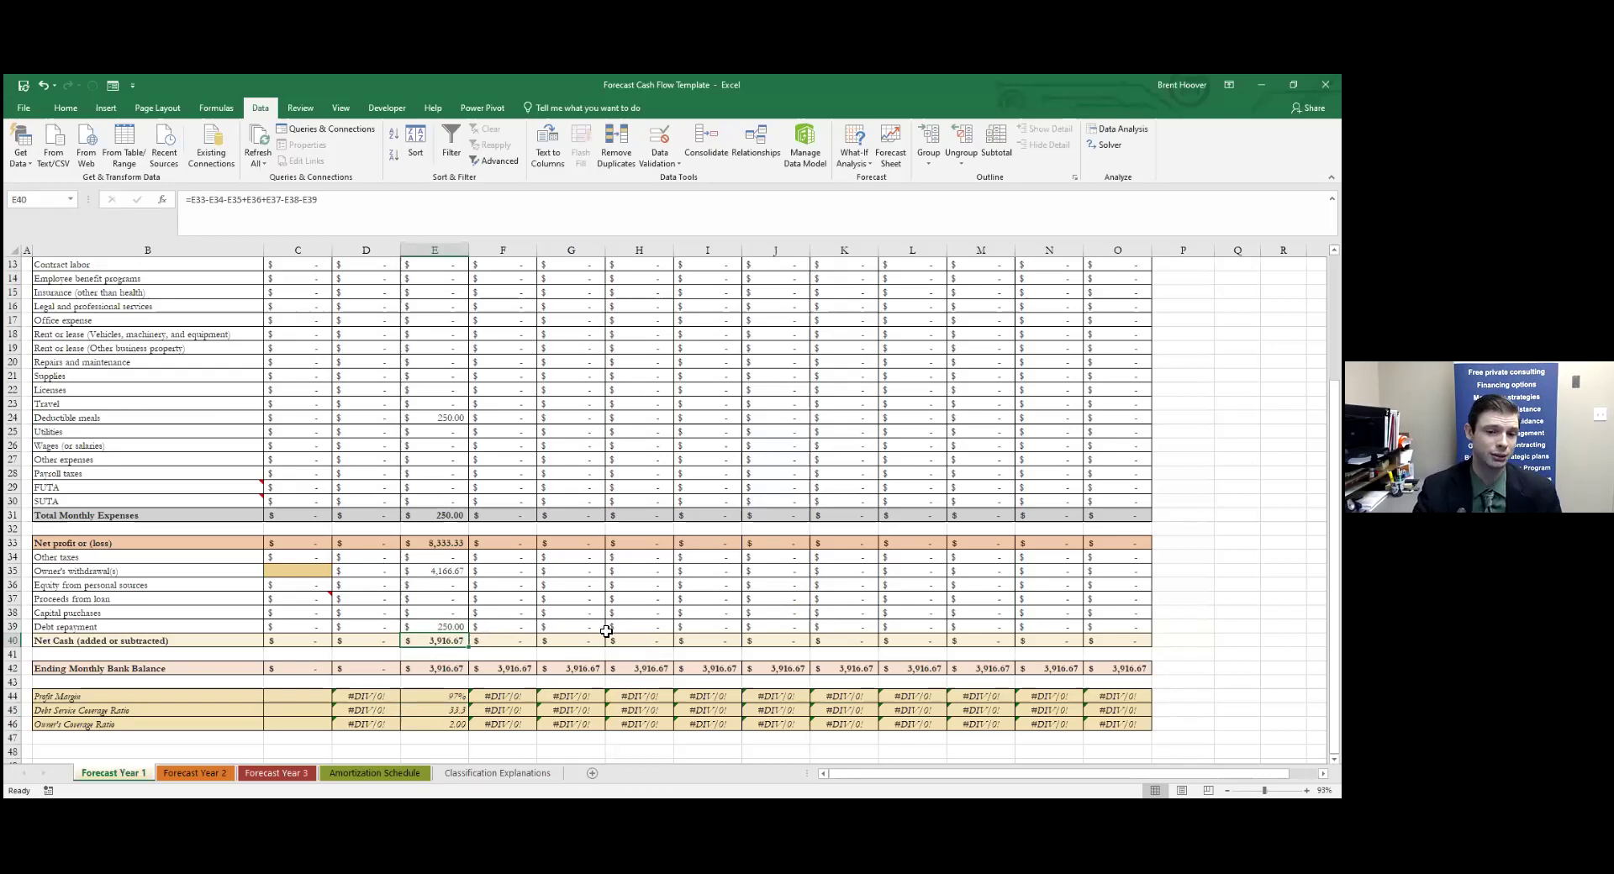
{"action": "left_click", "coordinate": [444, 543]}
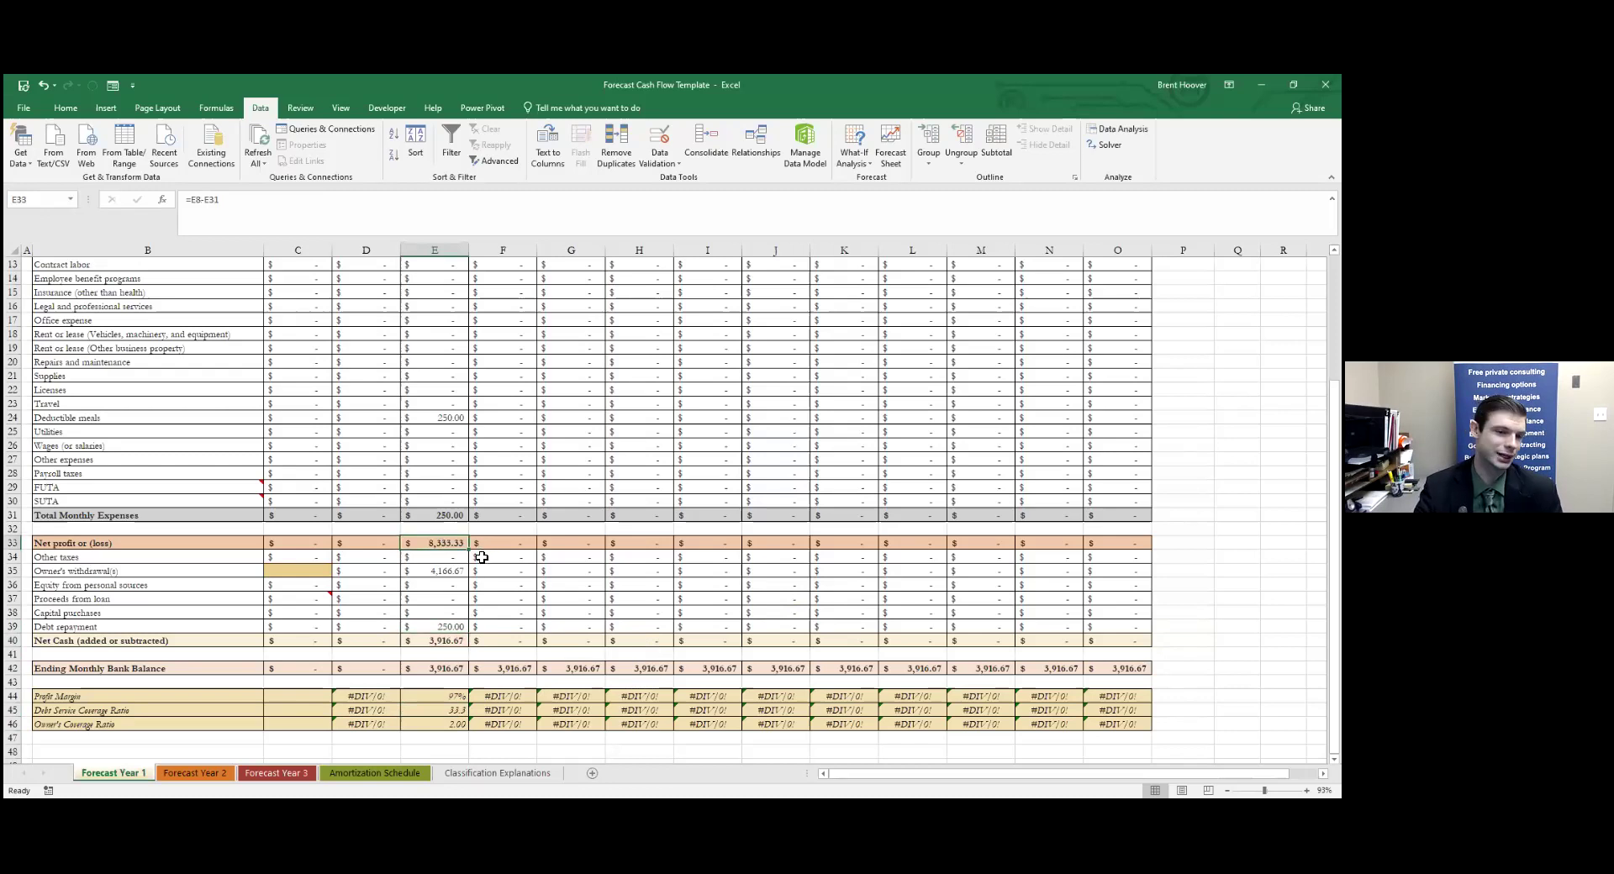
{"action": "left_click", "coordinate": [451, 571]}
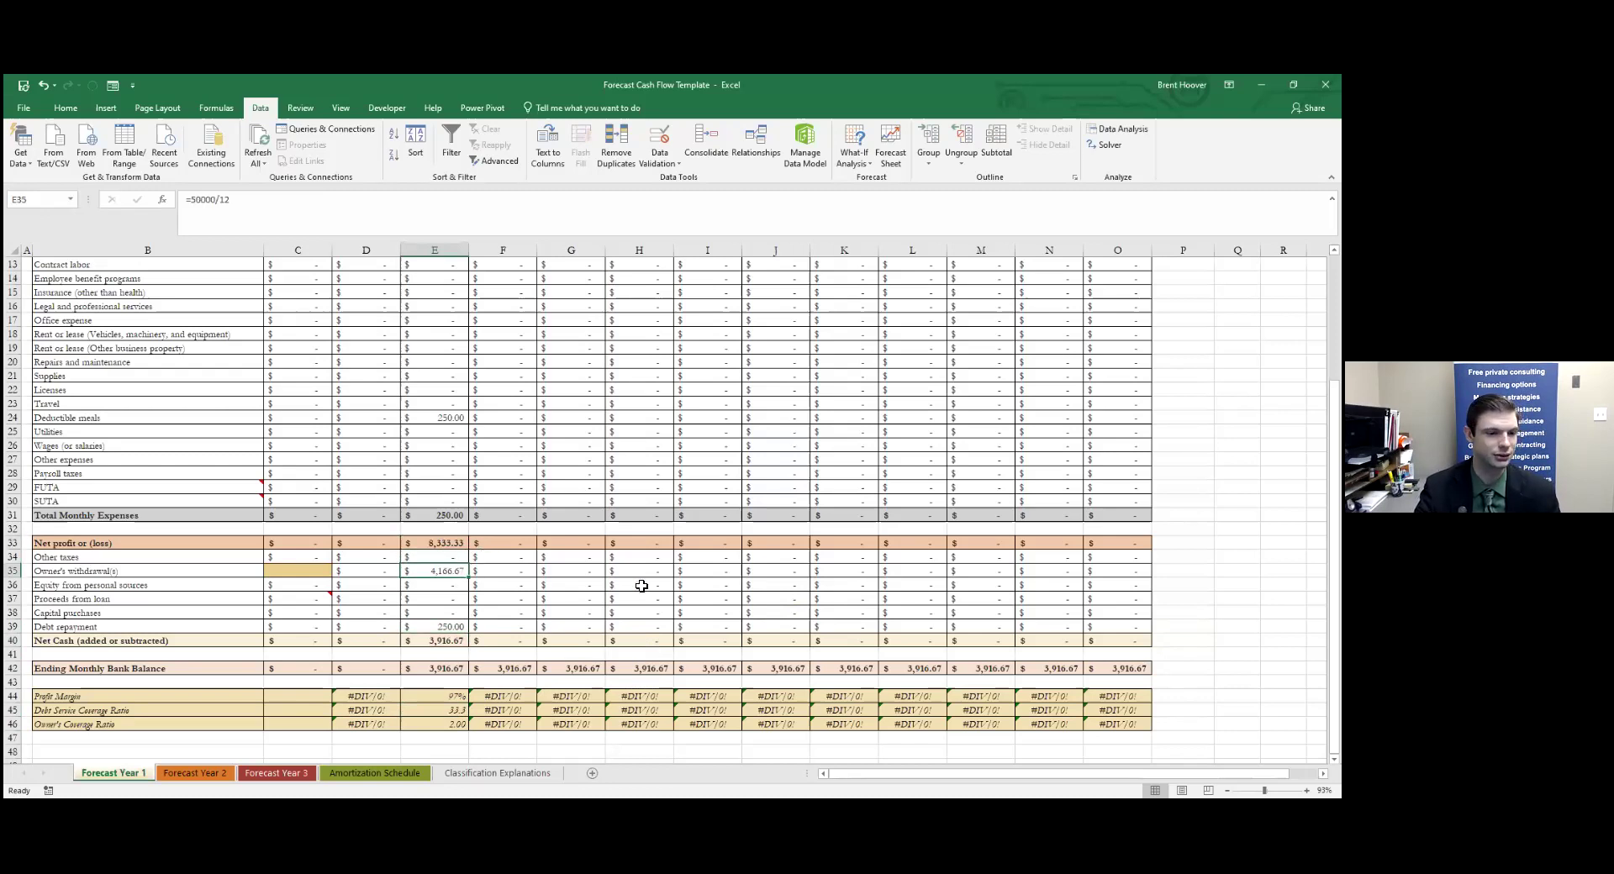
{"action": "left_click", "coordinate": [437, 642]}
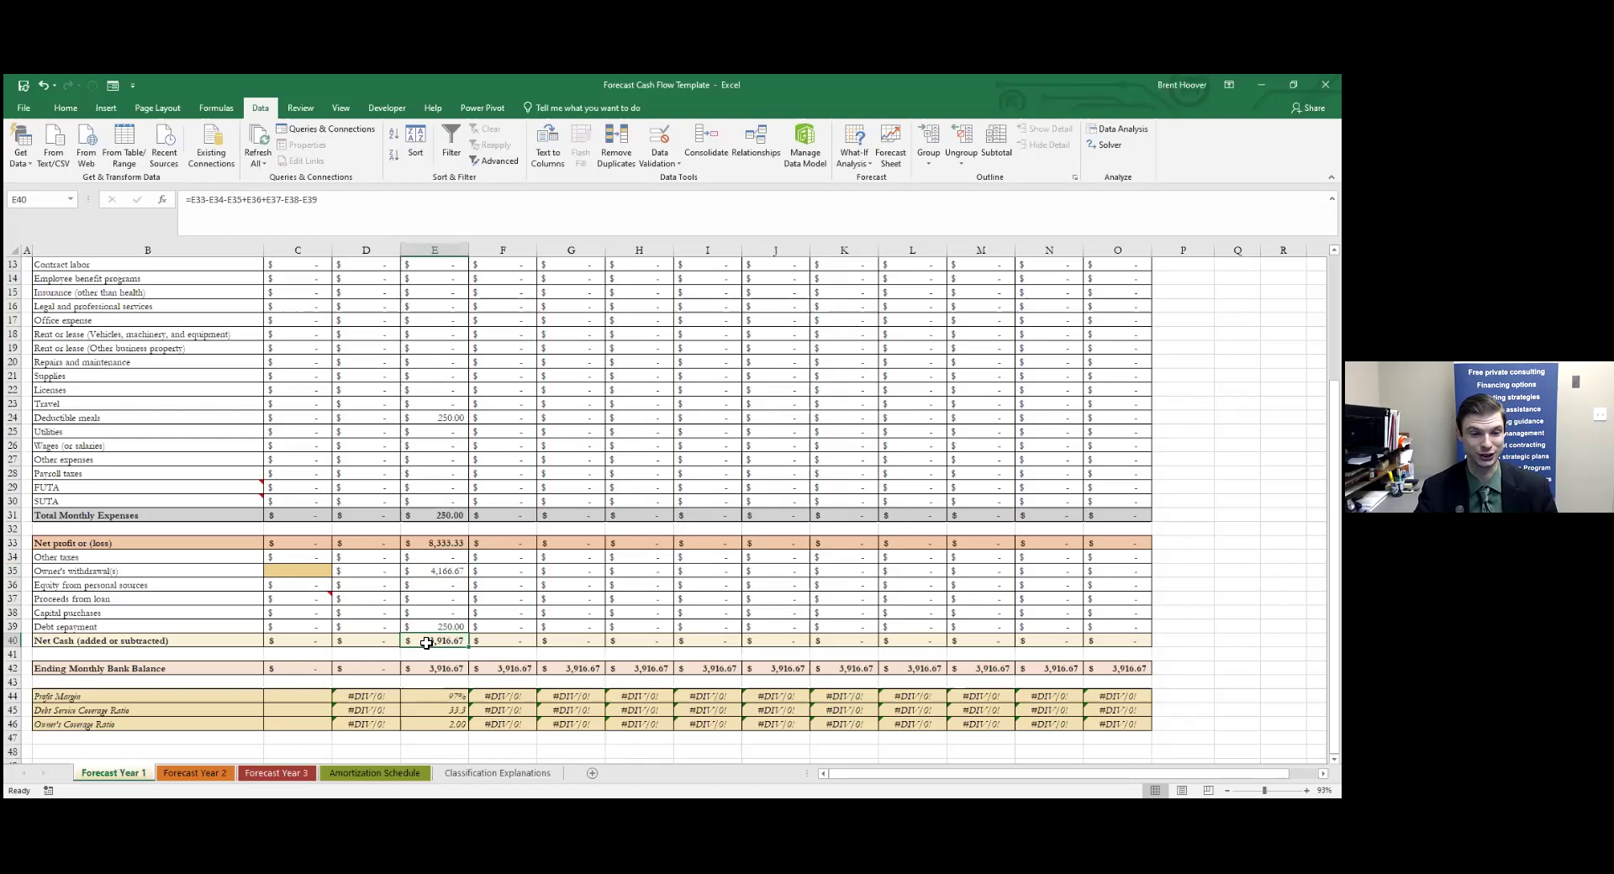
{"action": "left_click", "coordinate": [425, 542]}
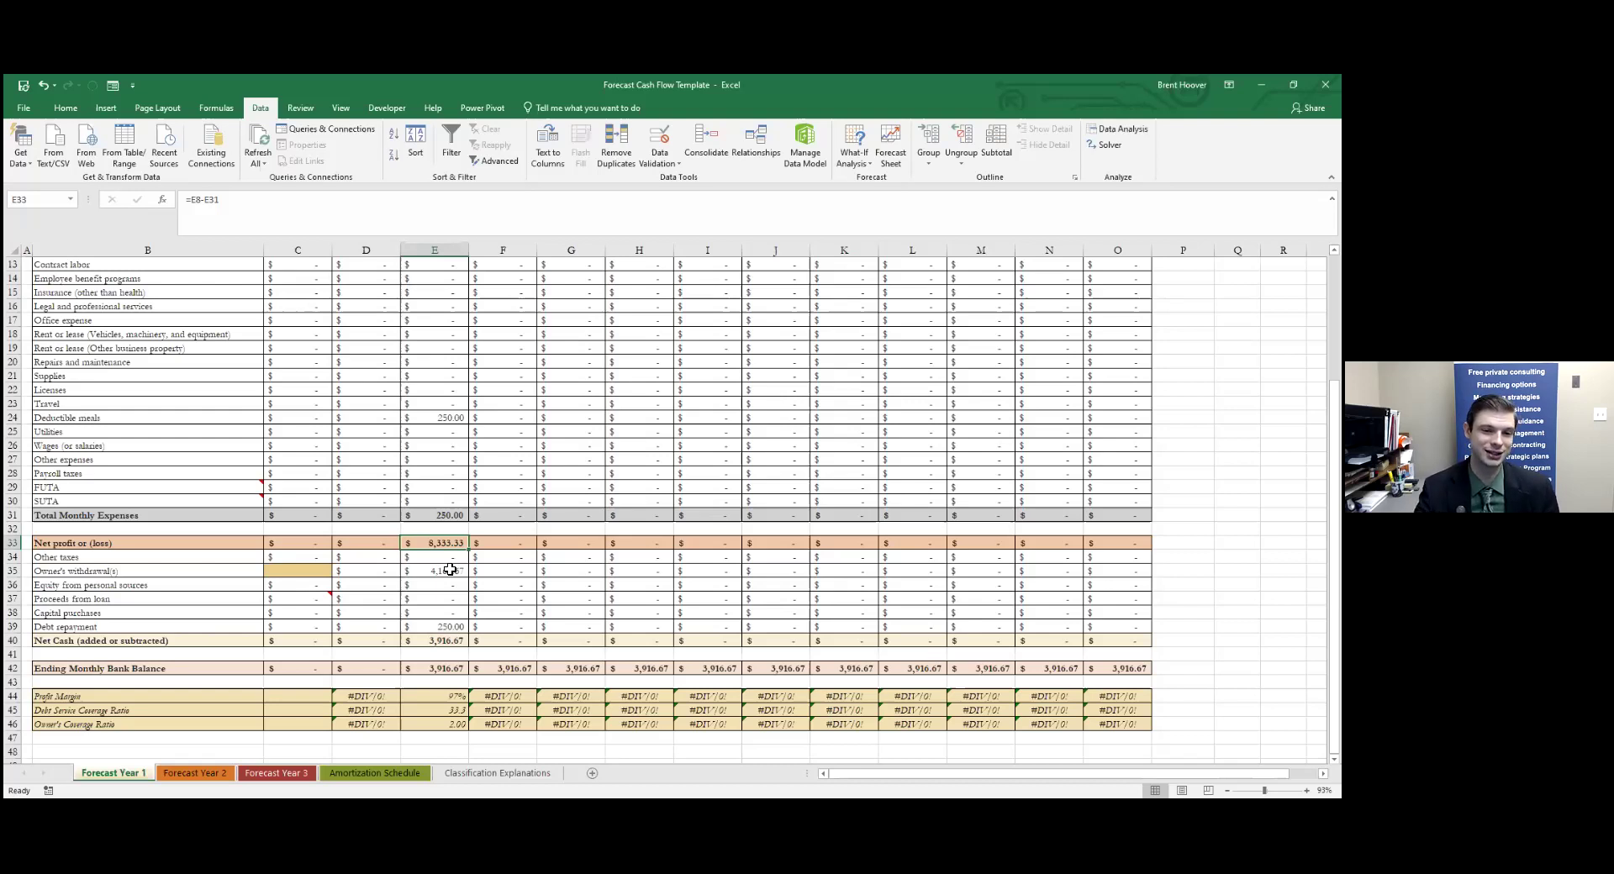
Try 9000 as February's owner's withdrawal in E35 to test the owner's coverage ratio, and undo the entry
{"action": "left_click", "coordinate": [452, 570]}
{"action": "type", "text": "9000"}
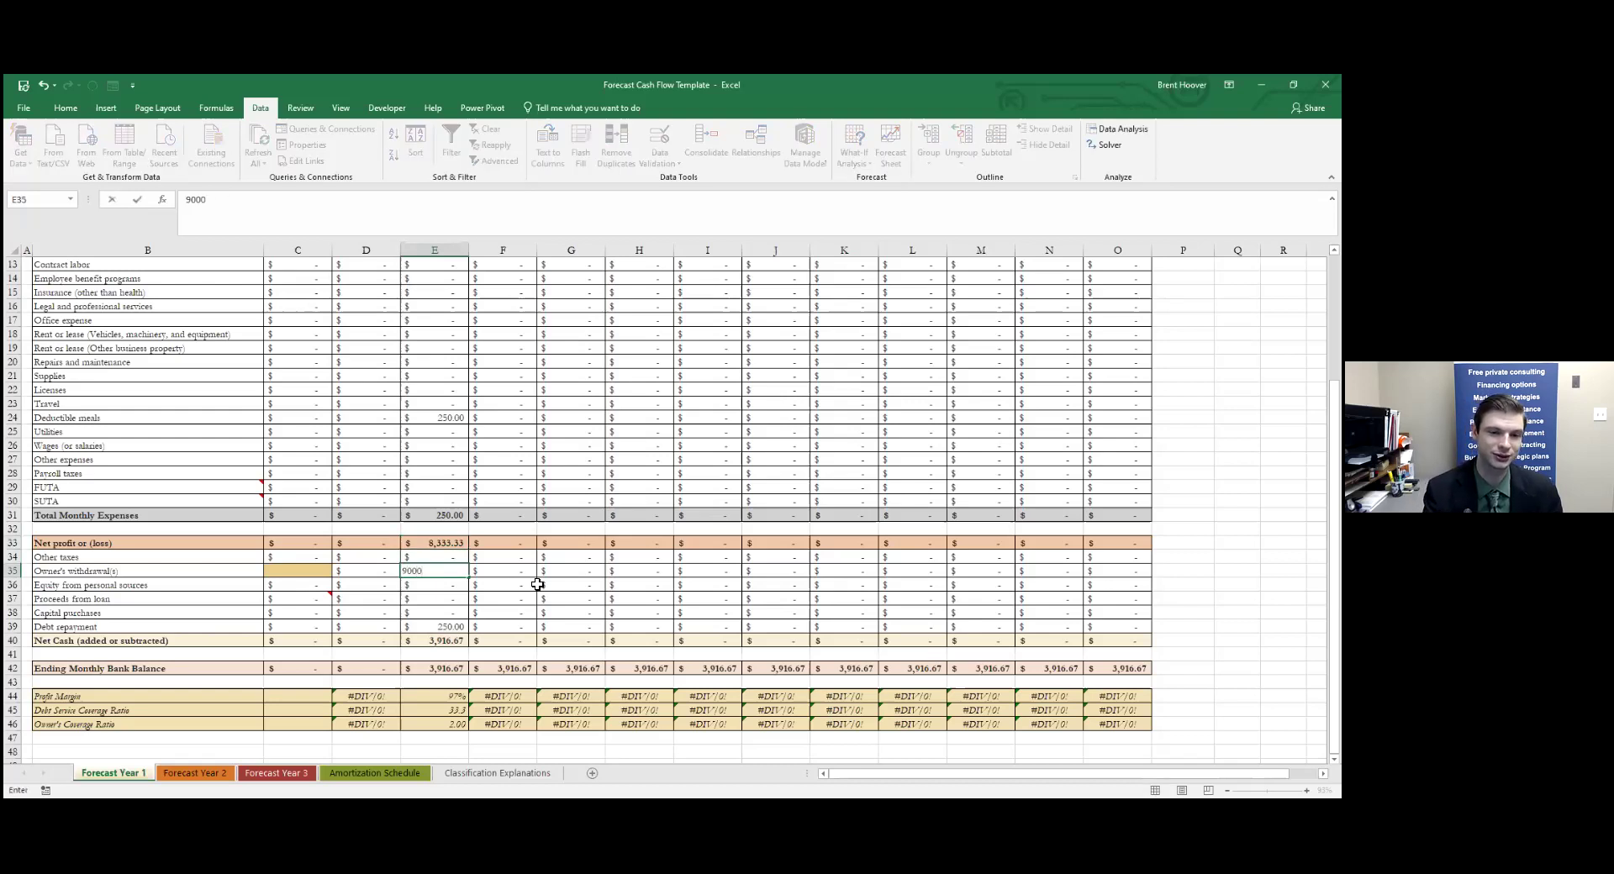
{"action": "key", "text": "Return"}
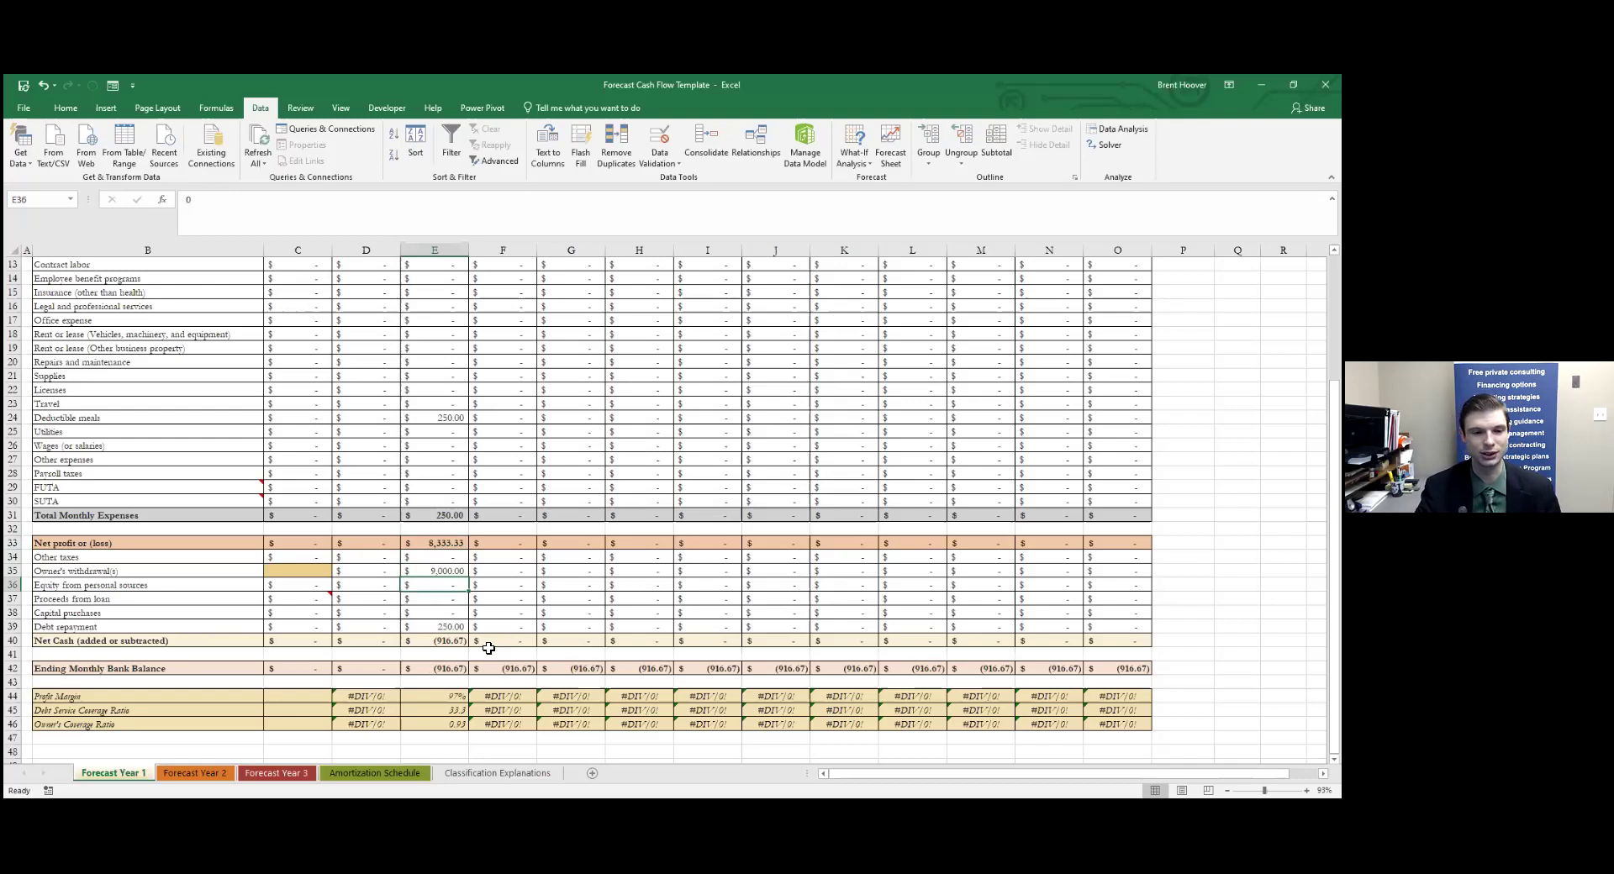
{"action": "key", "text": "ctrl+z"}
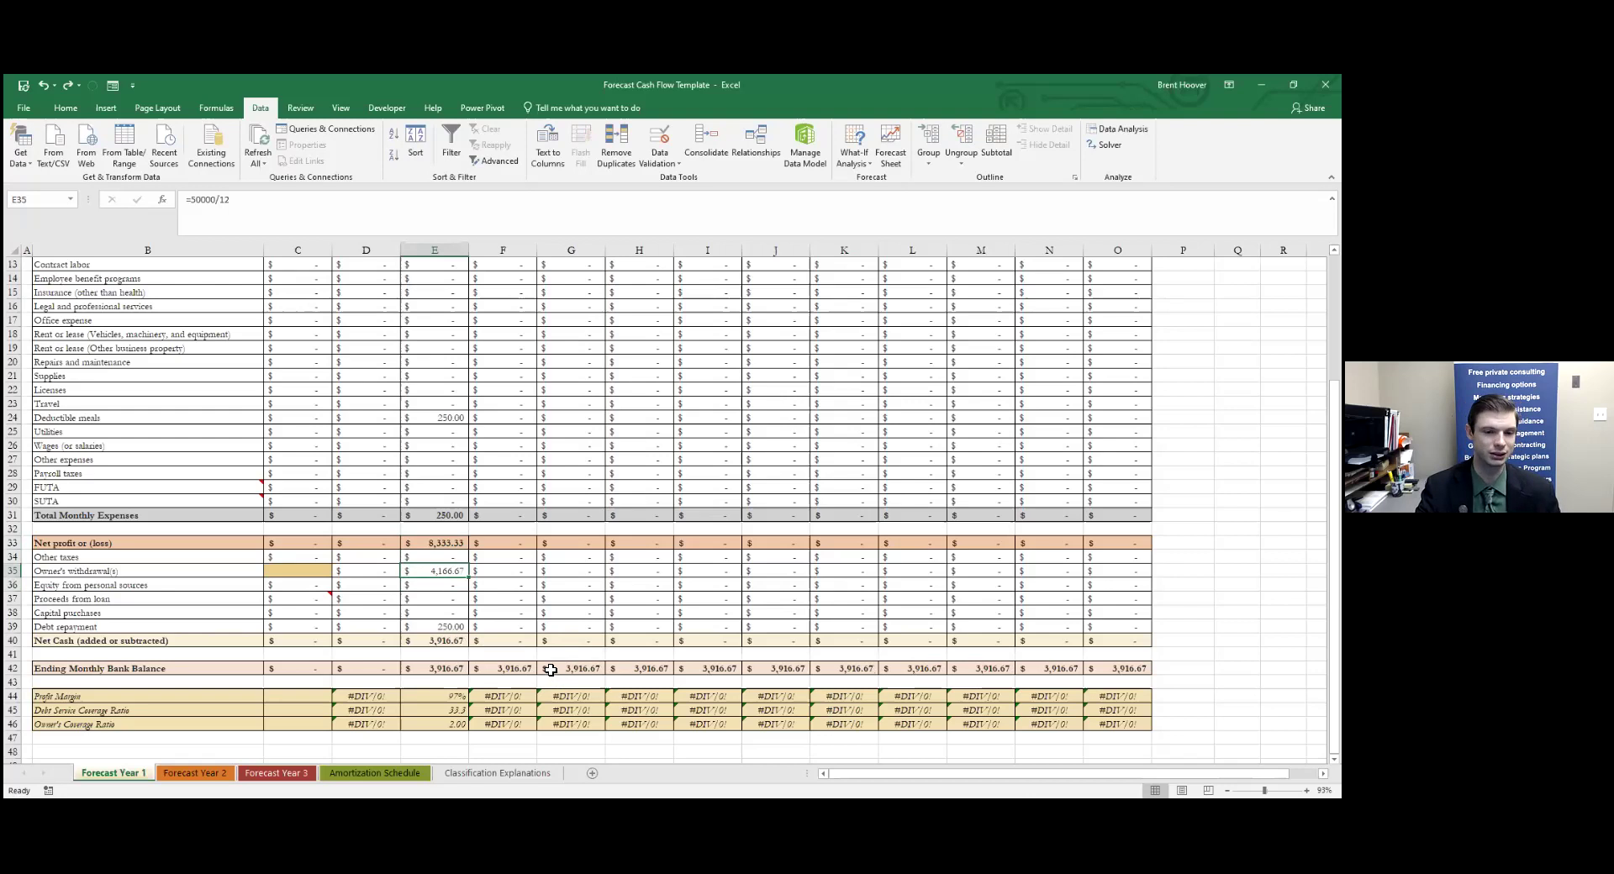
Check February's owner's coverage ratio formula in E46 and the gross receipts in E6
{"action": "left_click", "coordinate": [444, 724]}
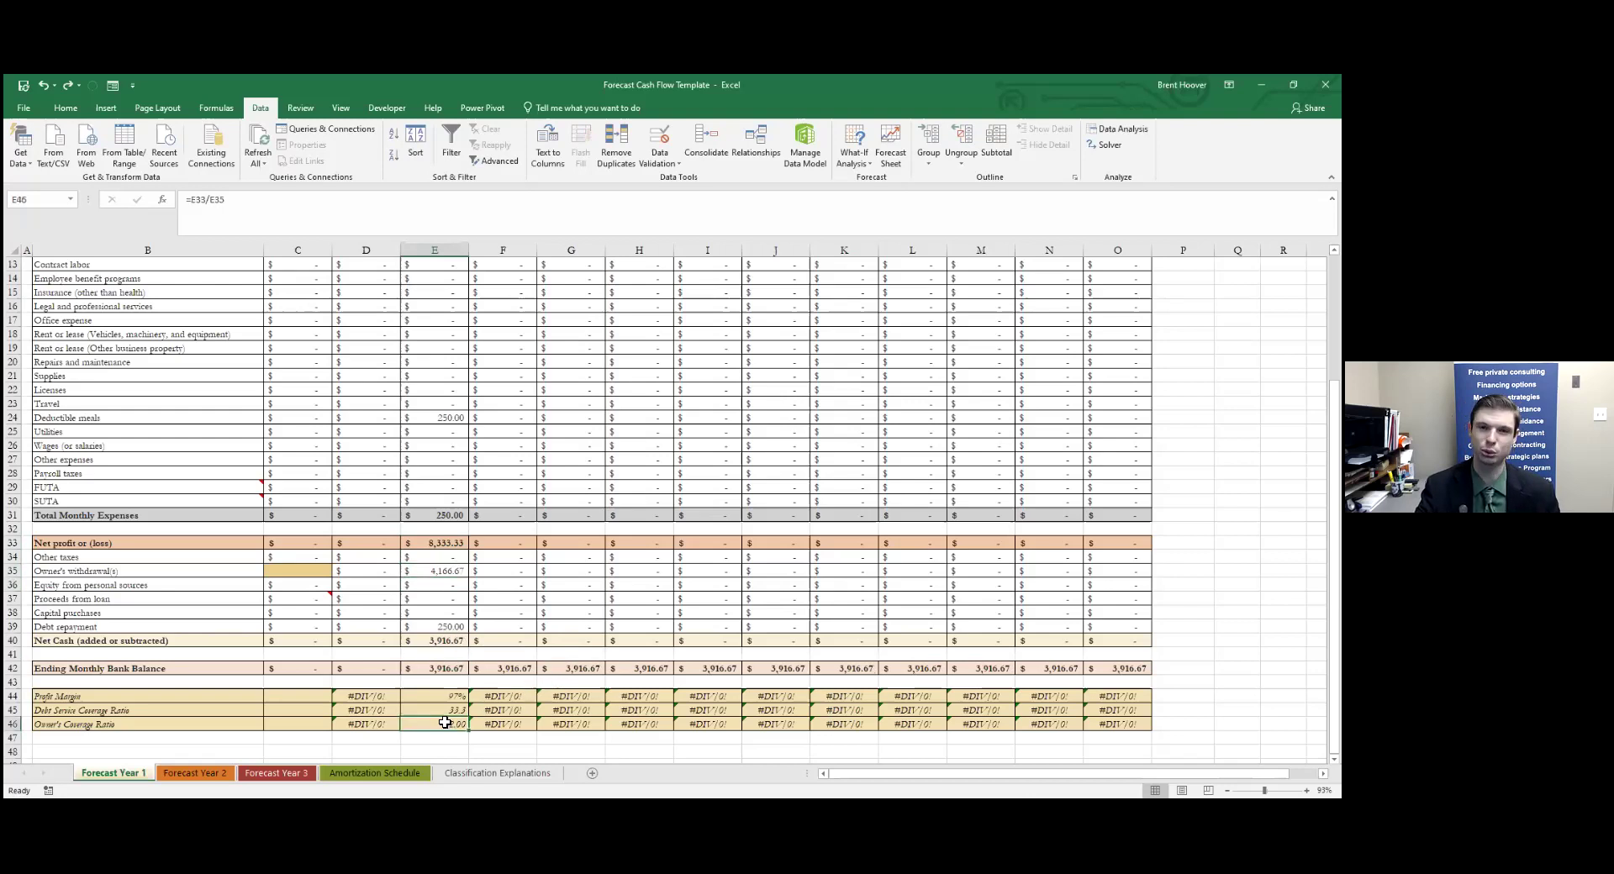
{"action": "scroll", "coordinate": [487, 703], "scroll_direction": "up", "scroll_amount": 4}
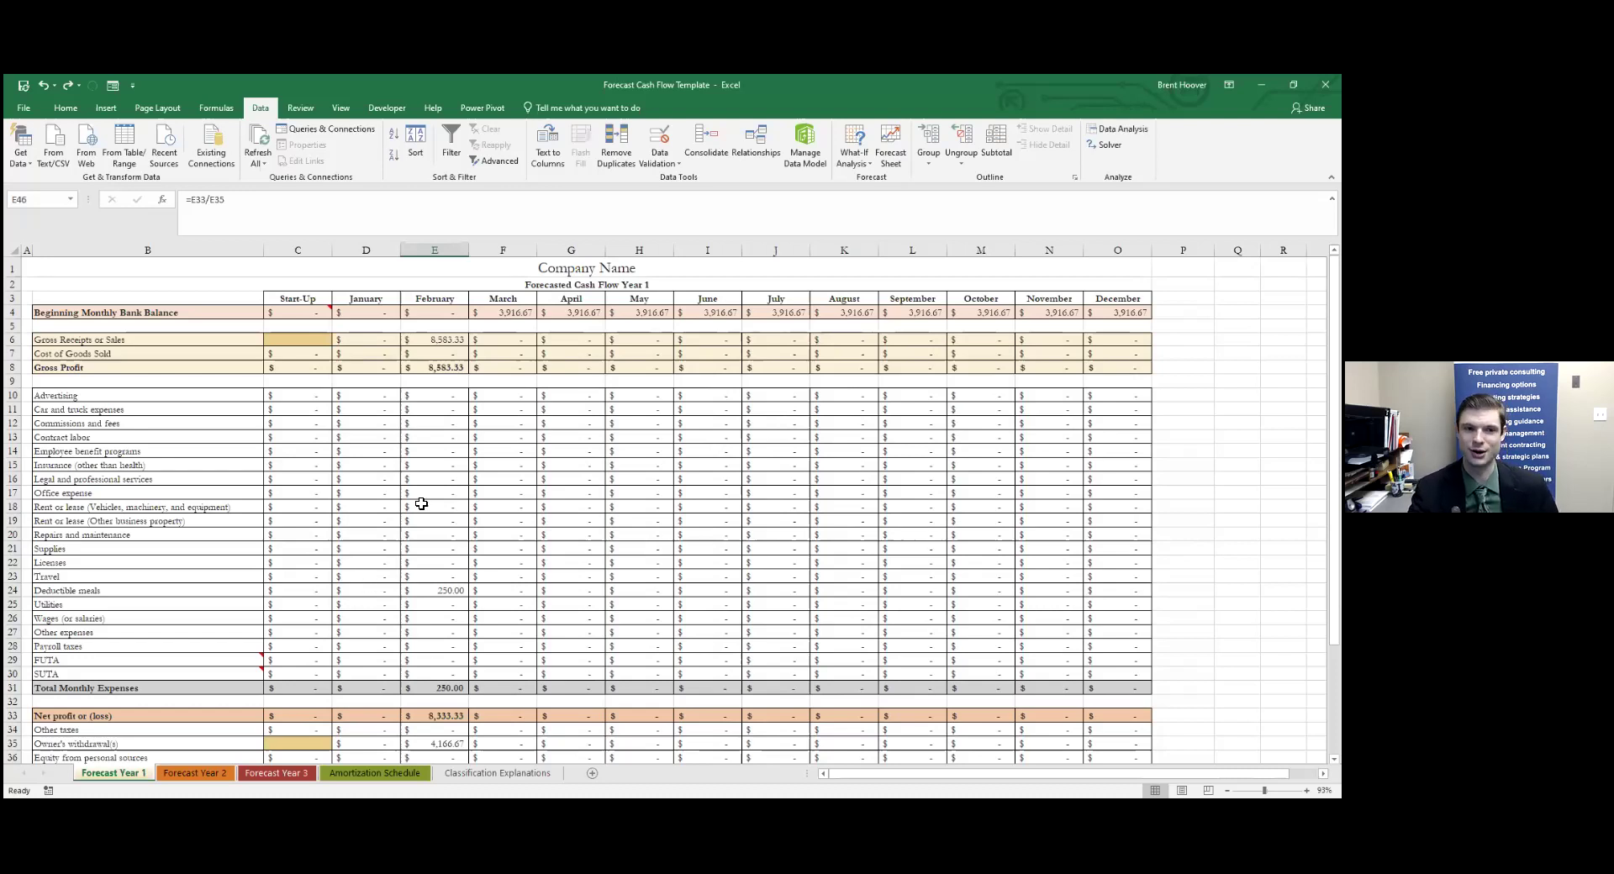
{"action": "left_click", "coordinate": [442, 340]}
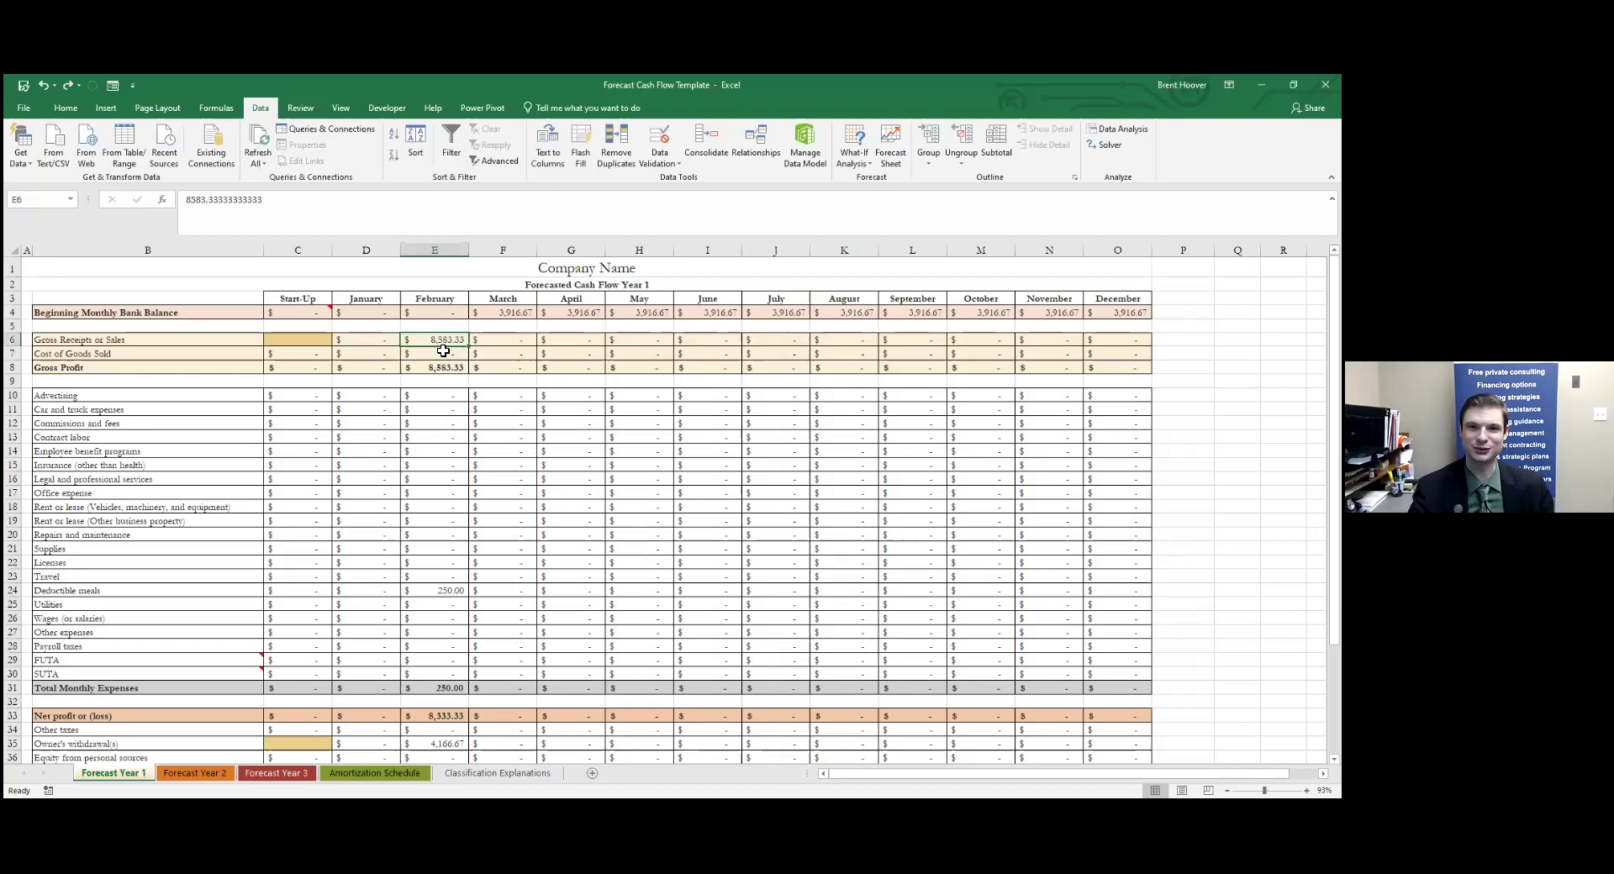
Preview a forecast worksheet from the sales rows as a column chart, review its expanded options, and close it without creating the sheet
{"action": "left_click", "coordinate": [889, 157]}
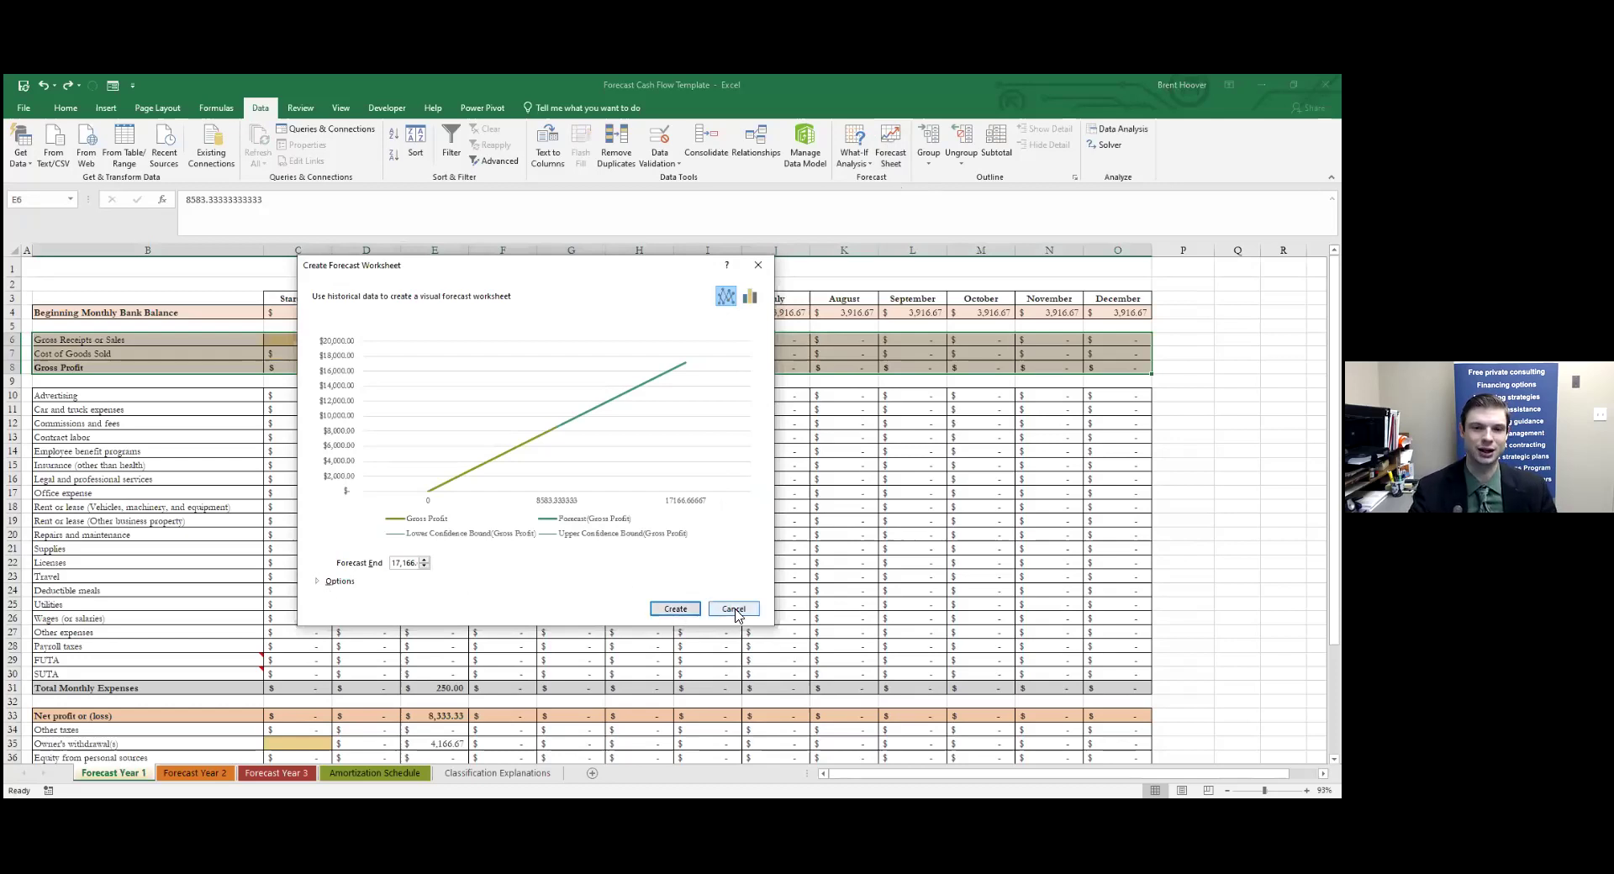
{"action": "left_click", "coordinate": [749, 296]}
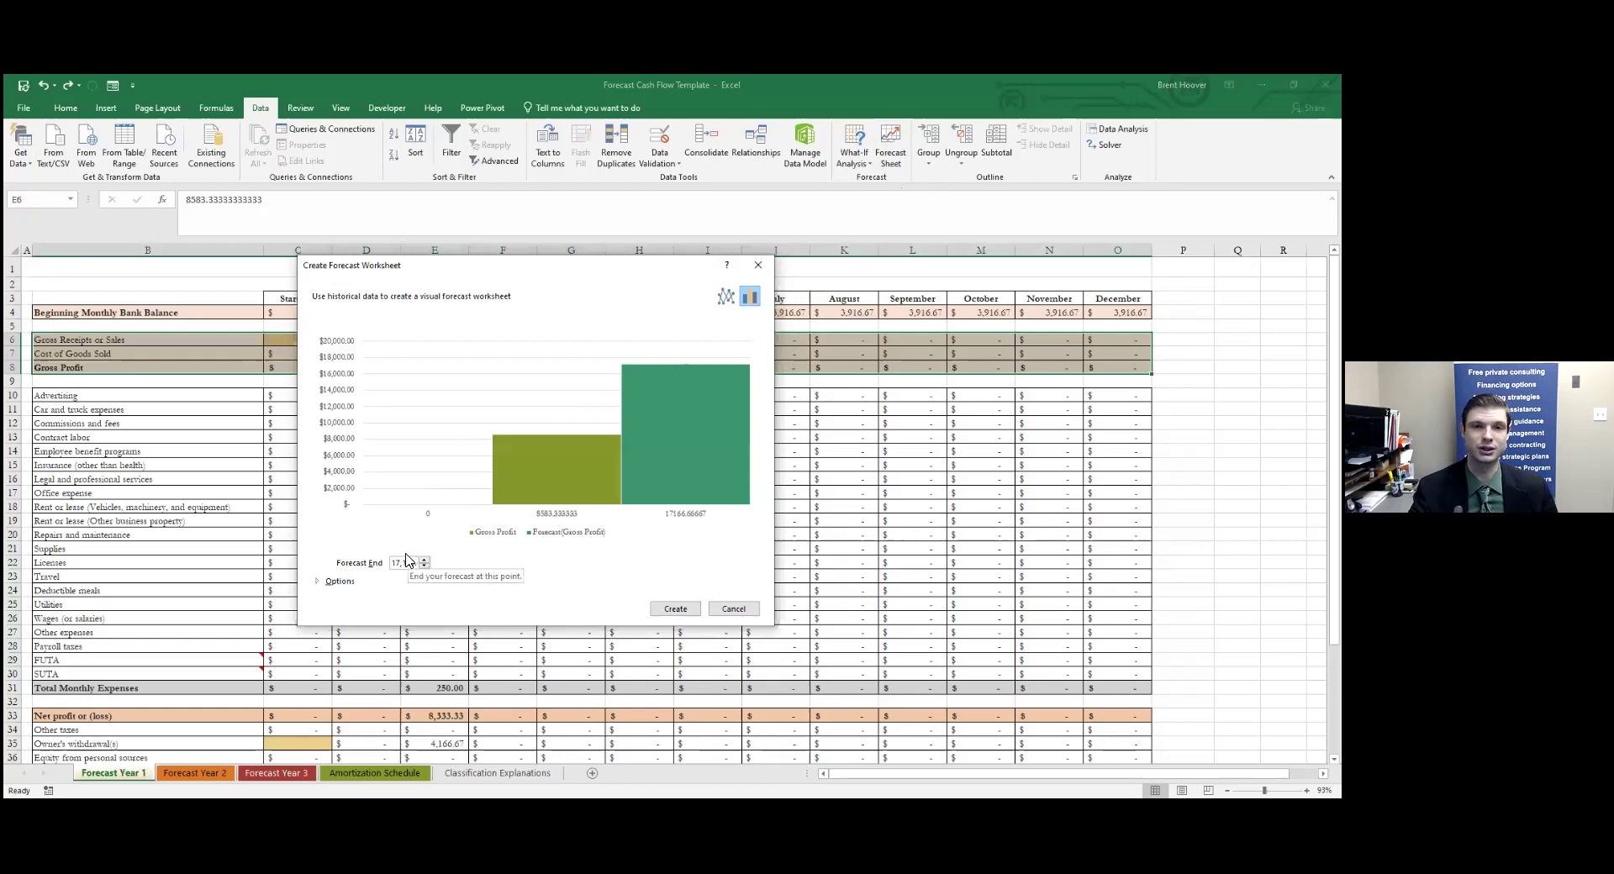
{"action": "left_click", "coordinate": [336, 582]}
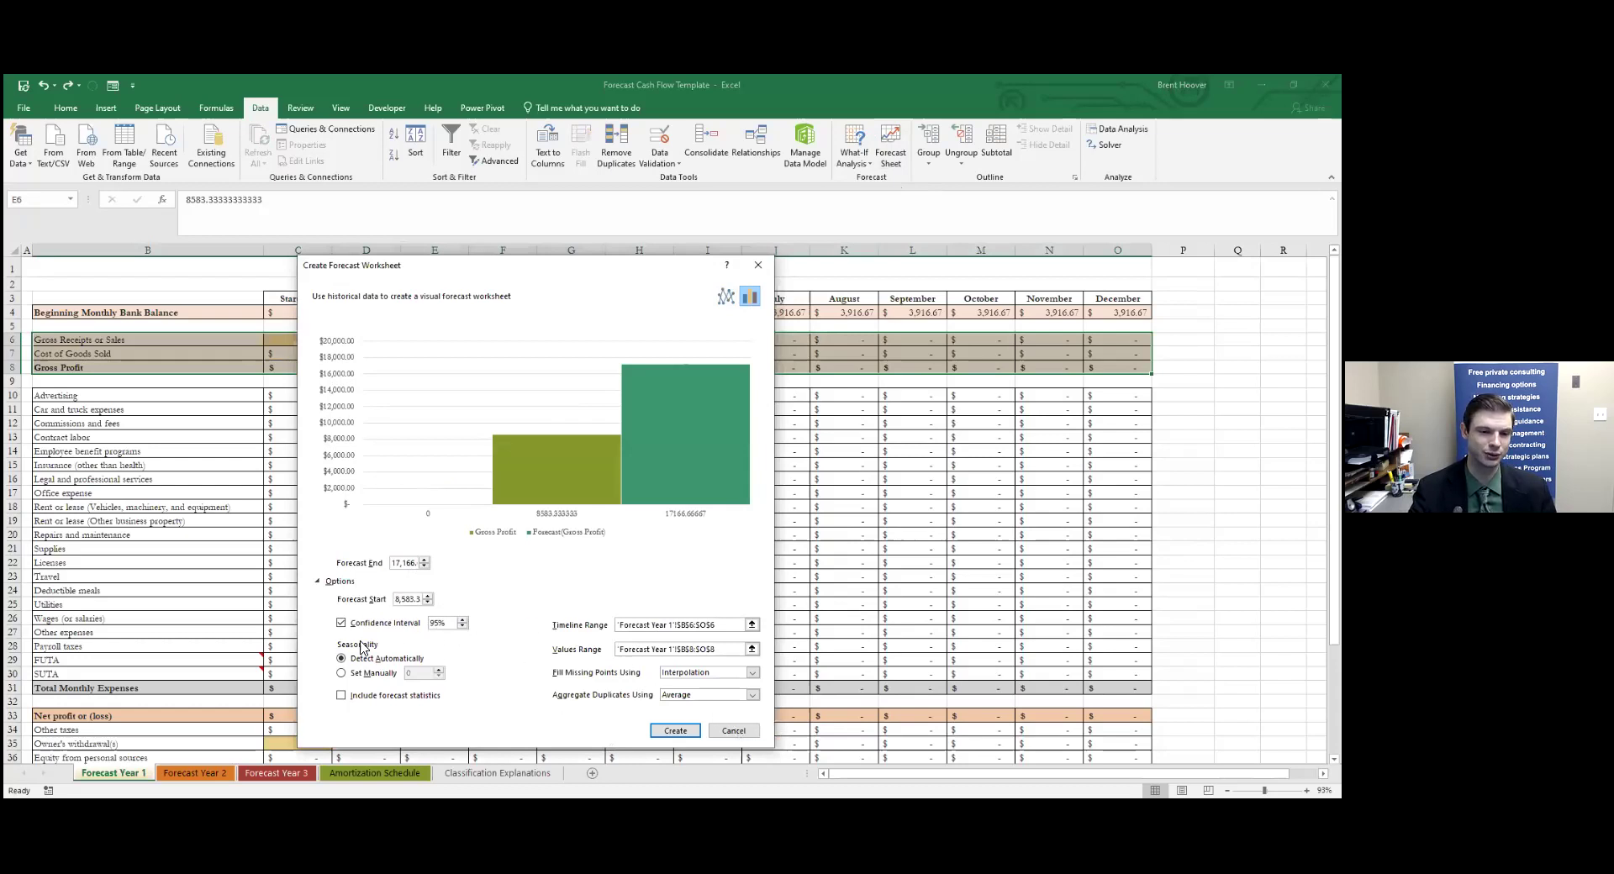
{"action": "left_click", "coordinate": [733, 730]}
Look through the available Data Analysis tools without running one, and clear the selection of the sales rows
{"action": "left_click", "coordinate": [1118, 128]}
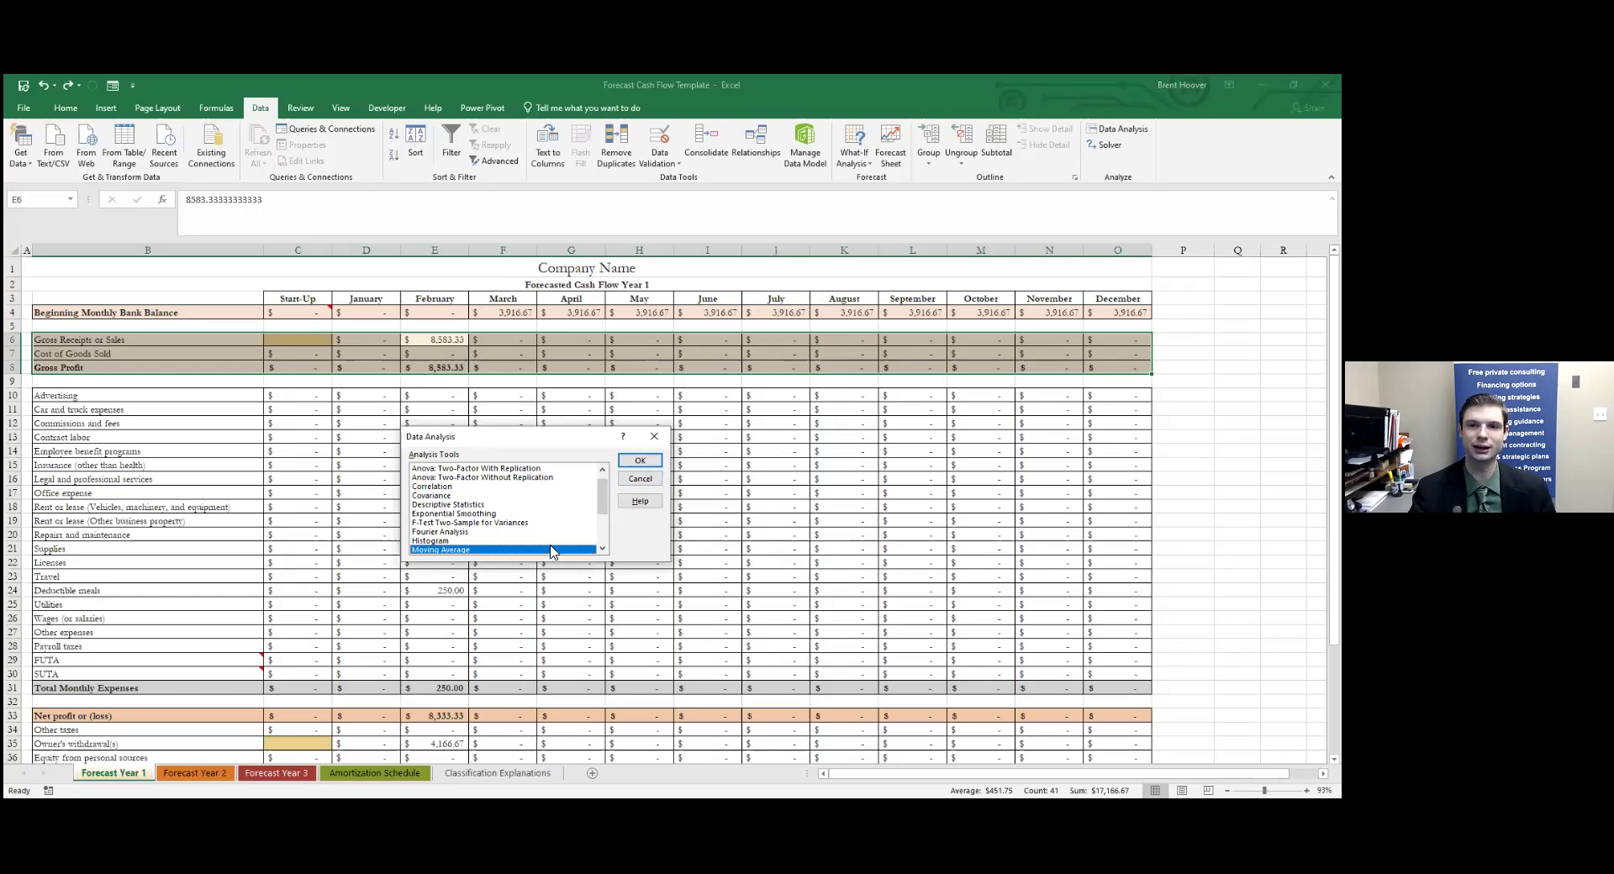
{"action": "left_click", "coordinate": [639, 480]}
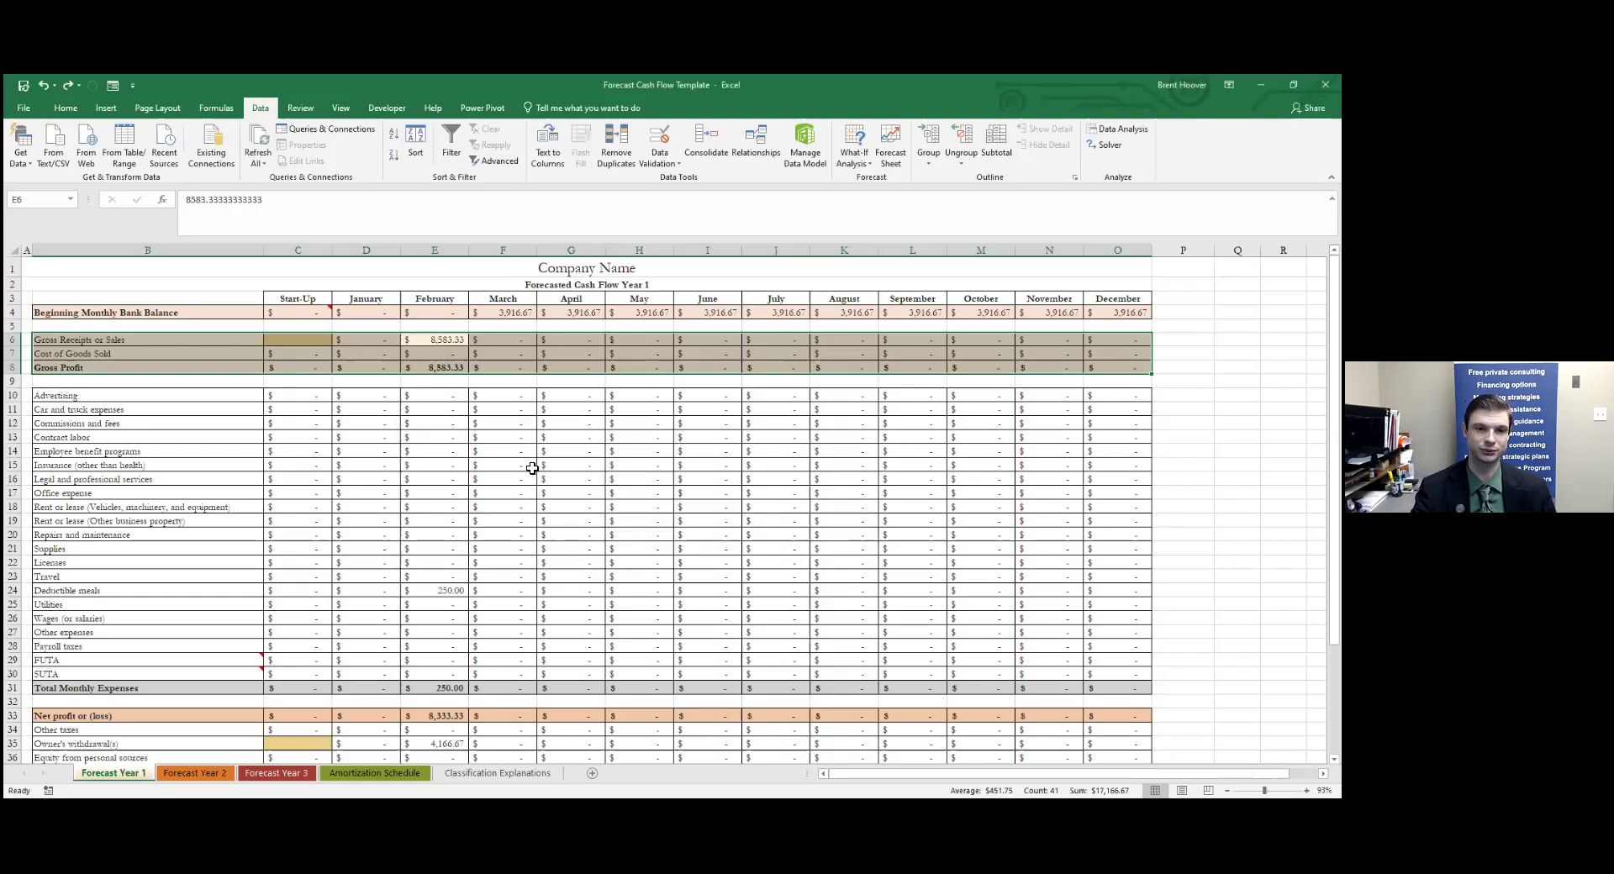
{"action": "left_click", "coordinate": [530, 466]}
Examine February's debt service and owner's coverage ratios, the net cash formula in E40, and the gross receipts in E6
{"action": "scroll", "coordinate": [512, 528], "scroll_direction": "down", "scroll_amount": 5}
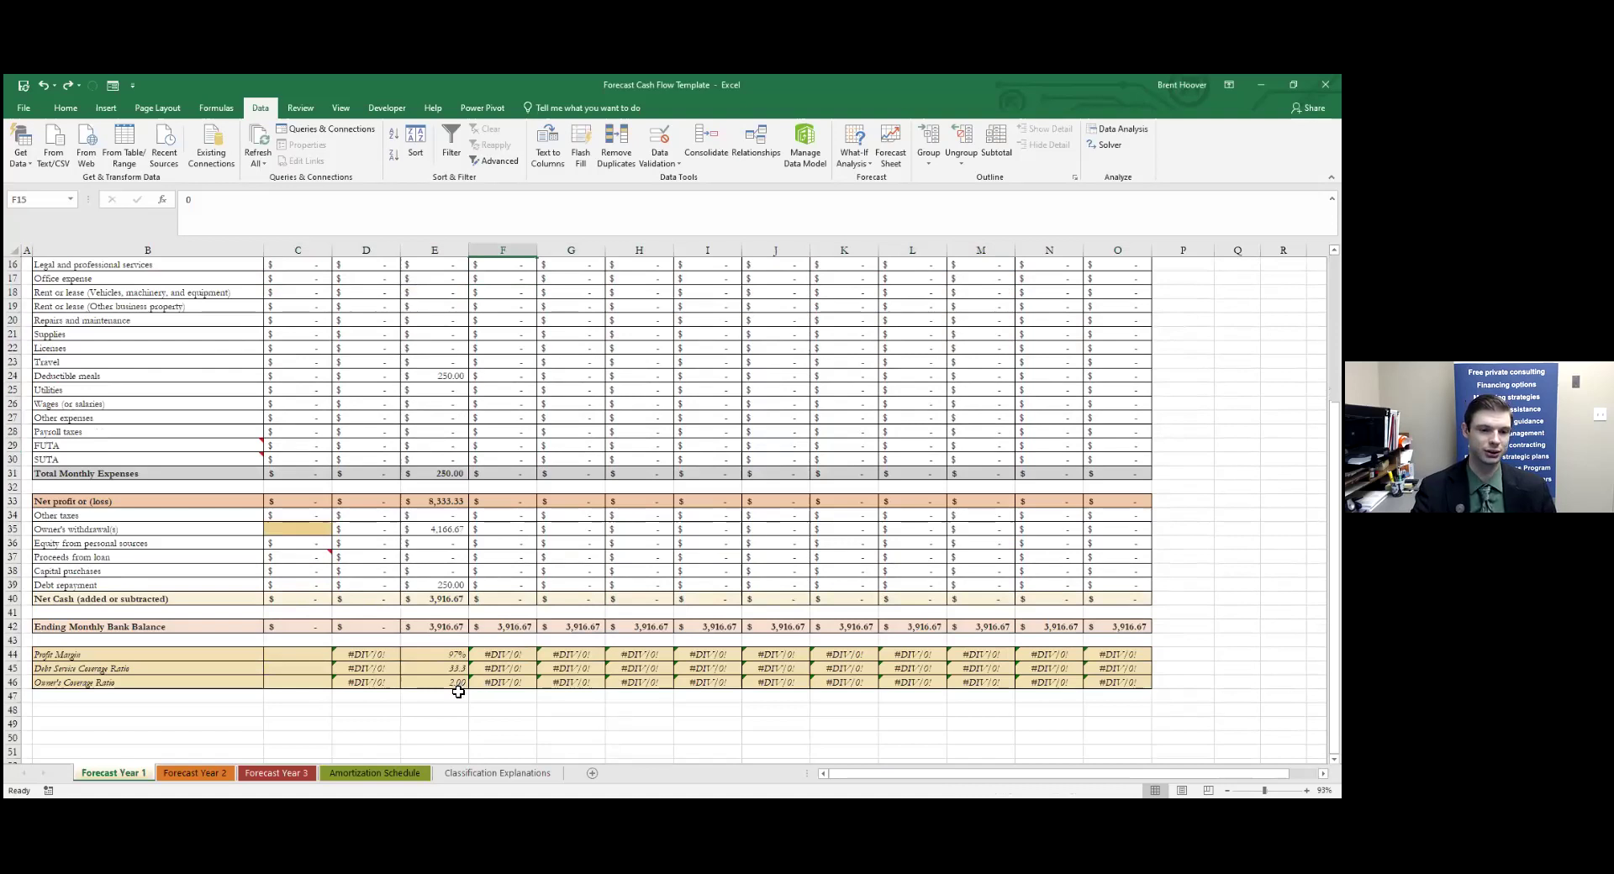
{"action": "left_click", "coordinate": [436, 669]}
{"action": "left_click", "coordinate": [432, 682]}
{"action": "left_click", "coordinate": [421, 667]}
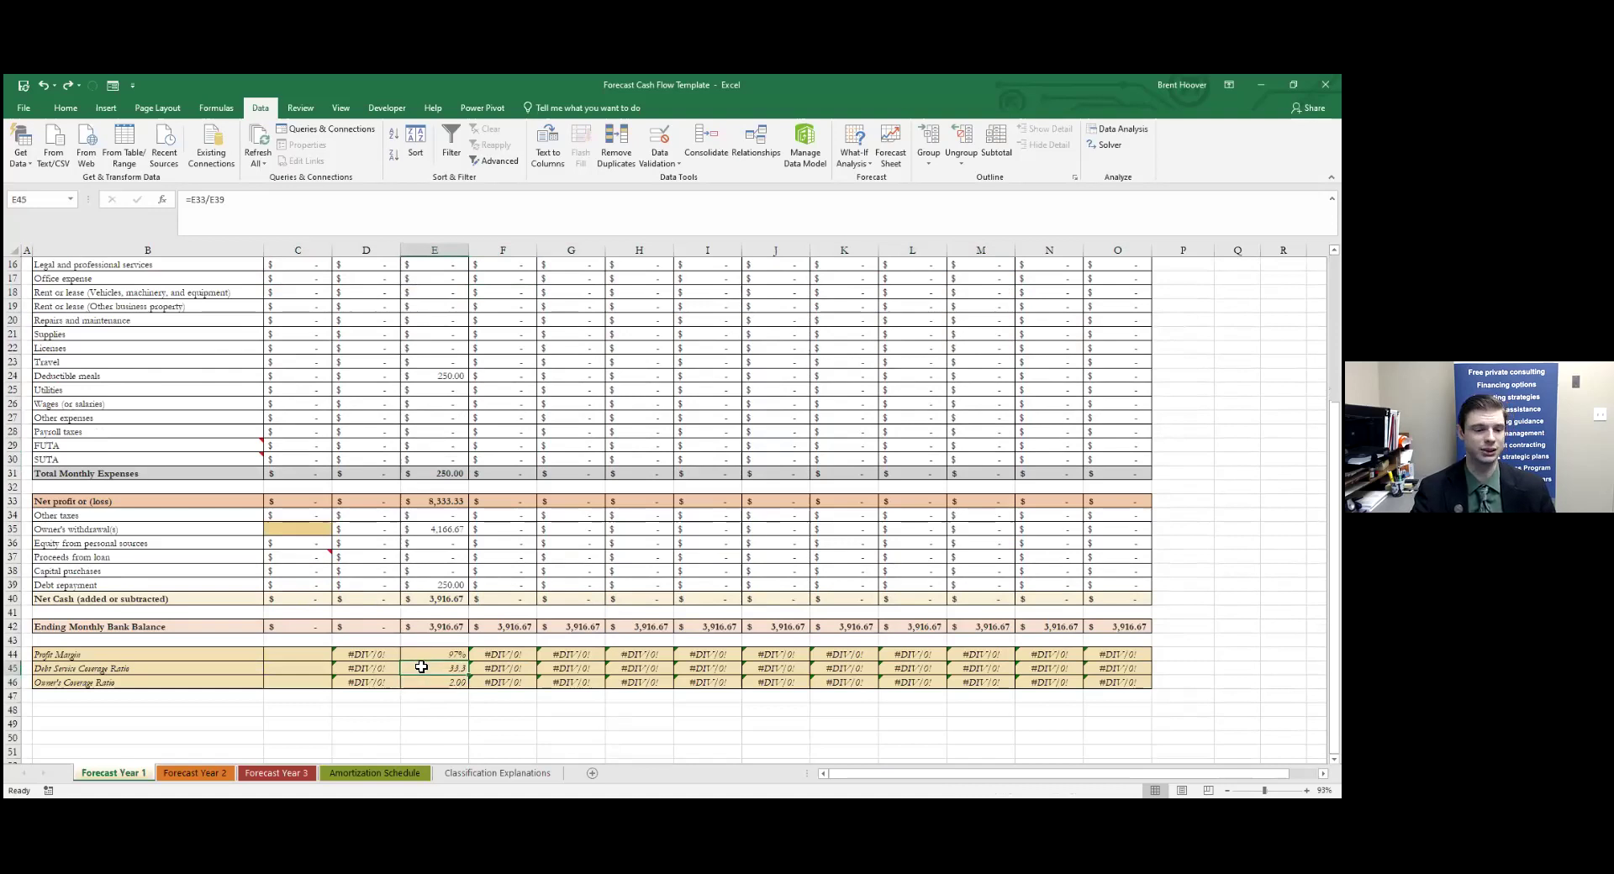
{"action": "scroll", "coordinate": [425, 664], "scroll_direction": "up", "scroll_amount": 5}
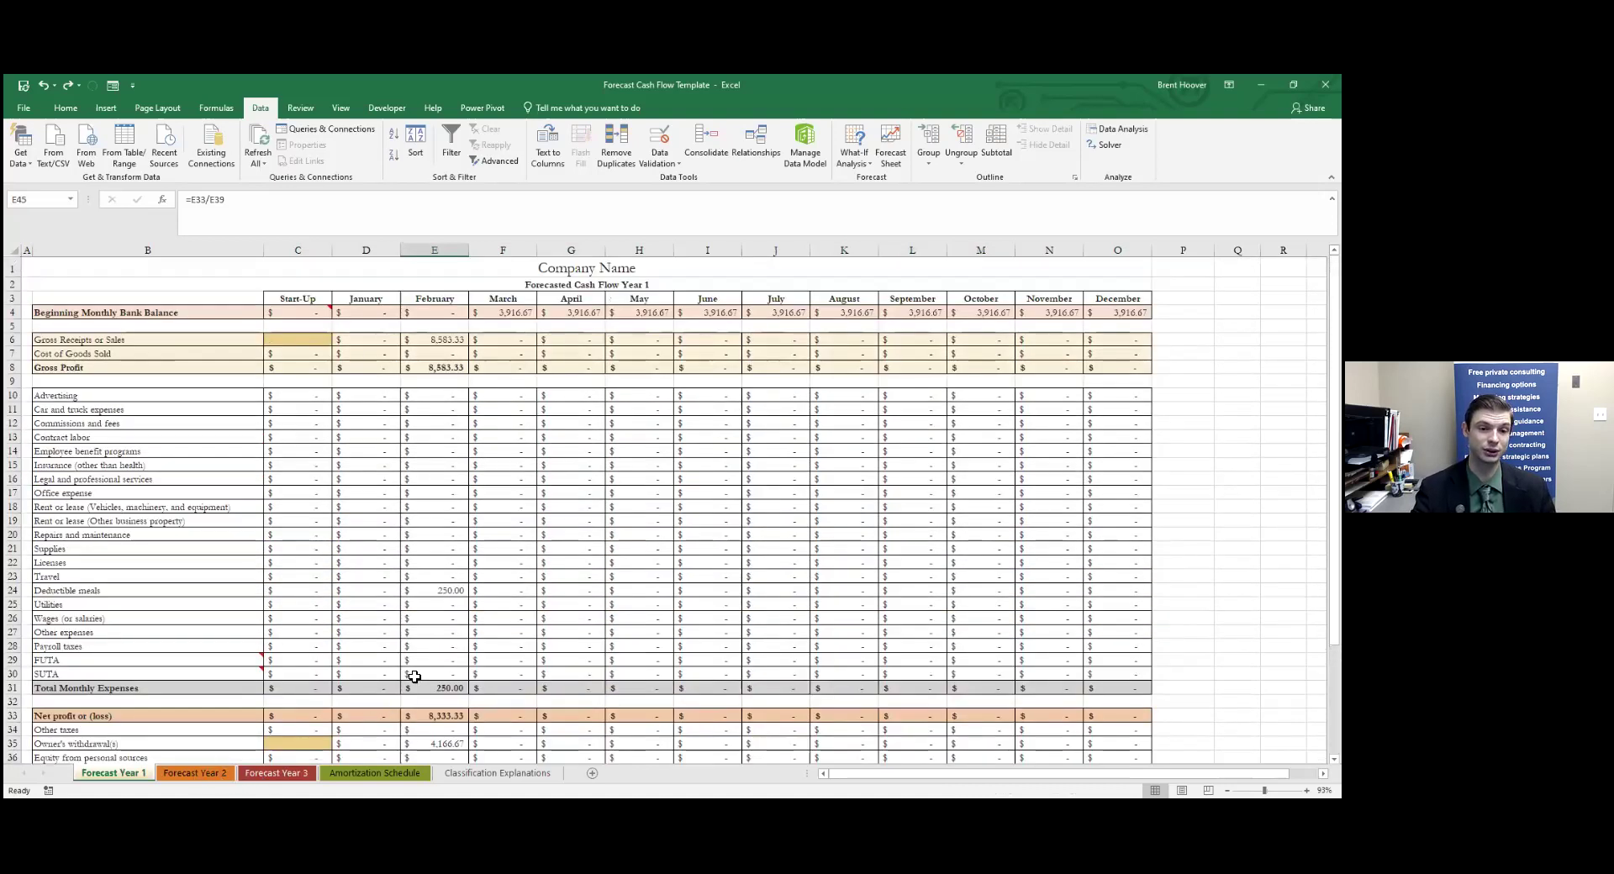
{"action": "scroll", "coordinate": [414, 677], "scroll_direction": "down", "scroll_amount": 5}
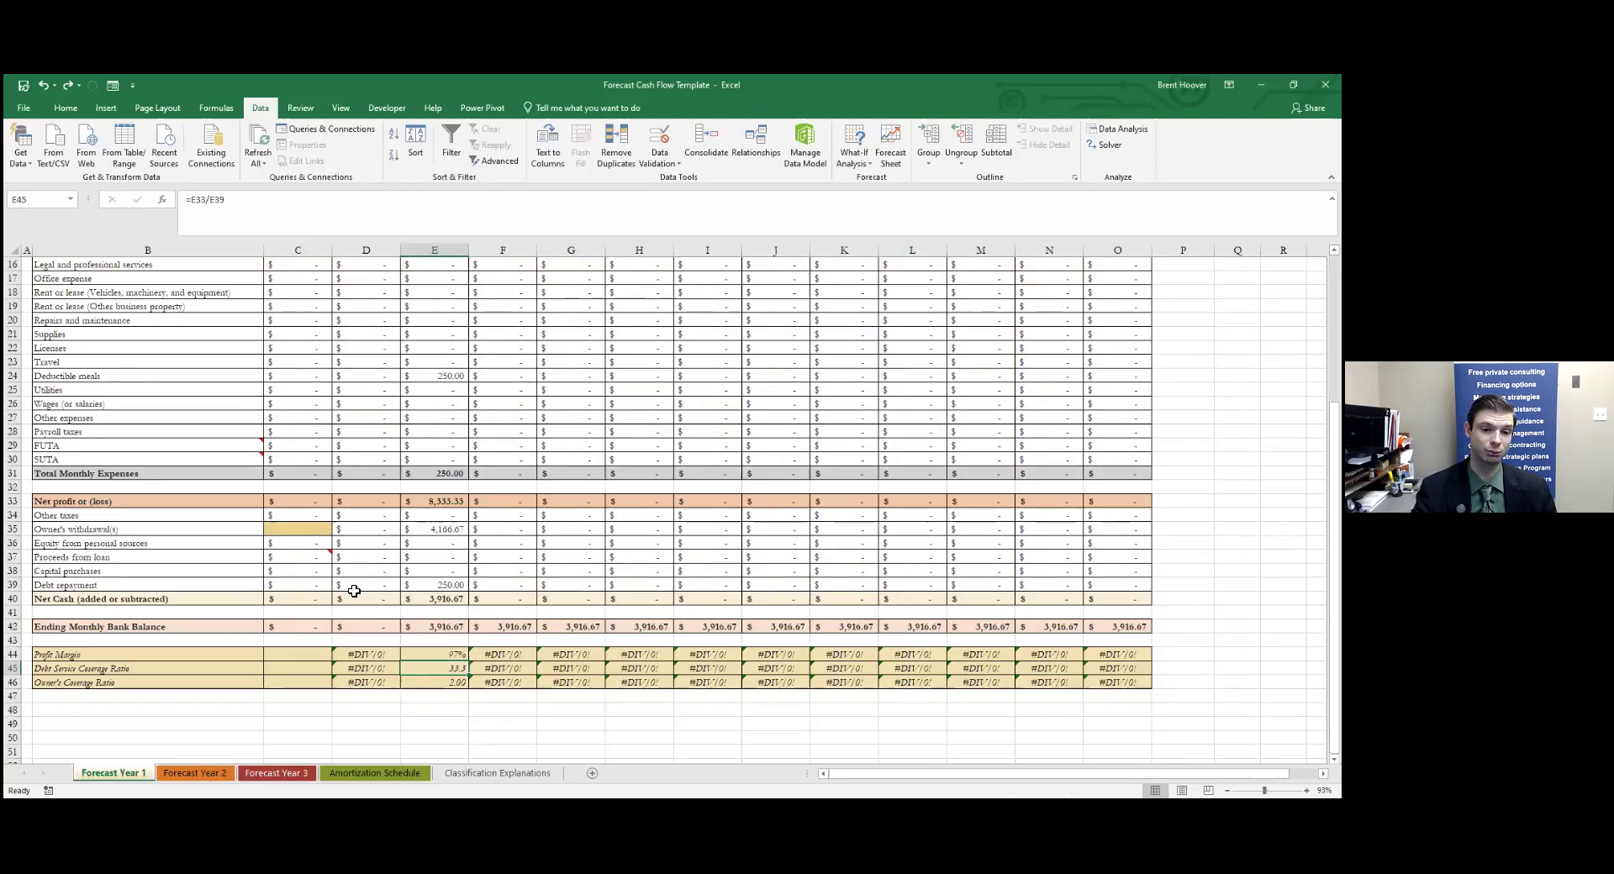
{"action": "left_click", "coordinate": [308, 594]}
{"action": "left_click", "coordinate": [430, 602]}
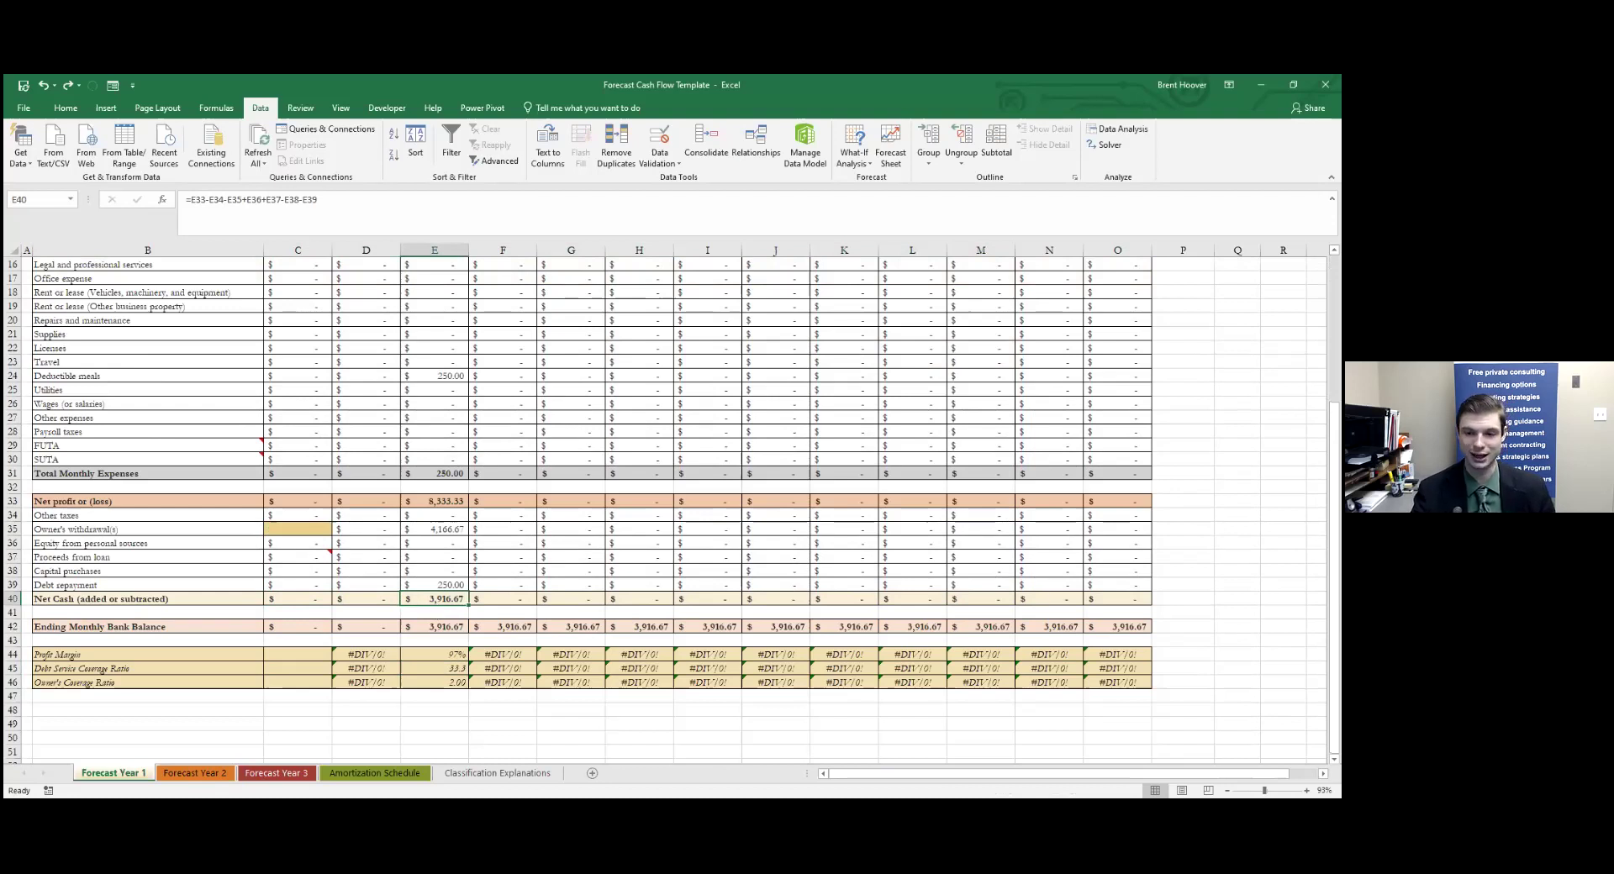
{"action": "left_click", "coordinate": [1180, 598]}
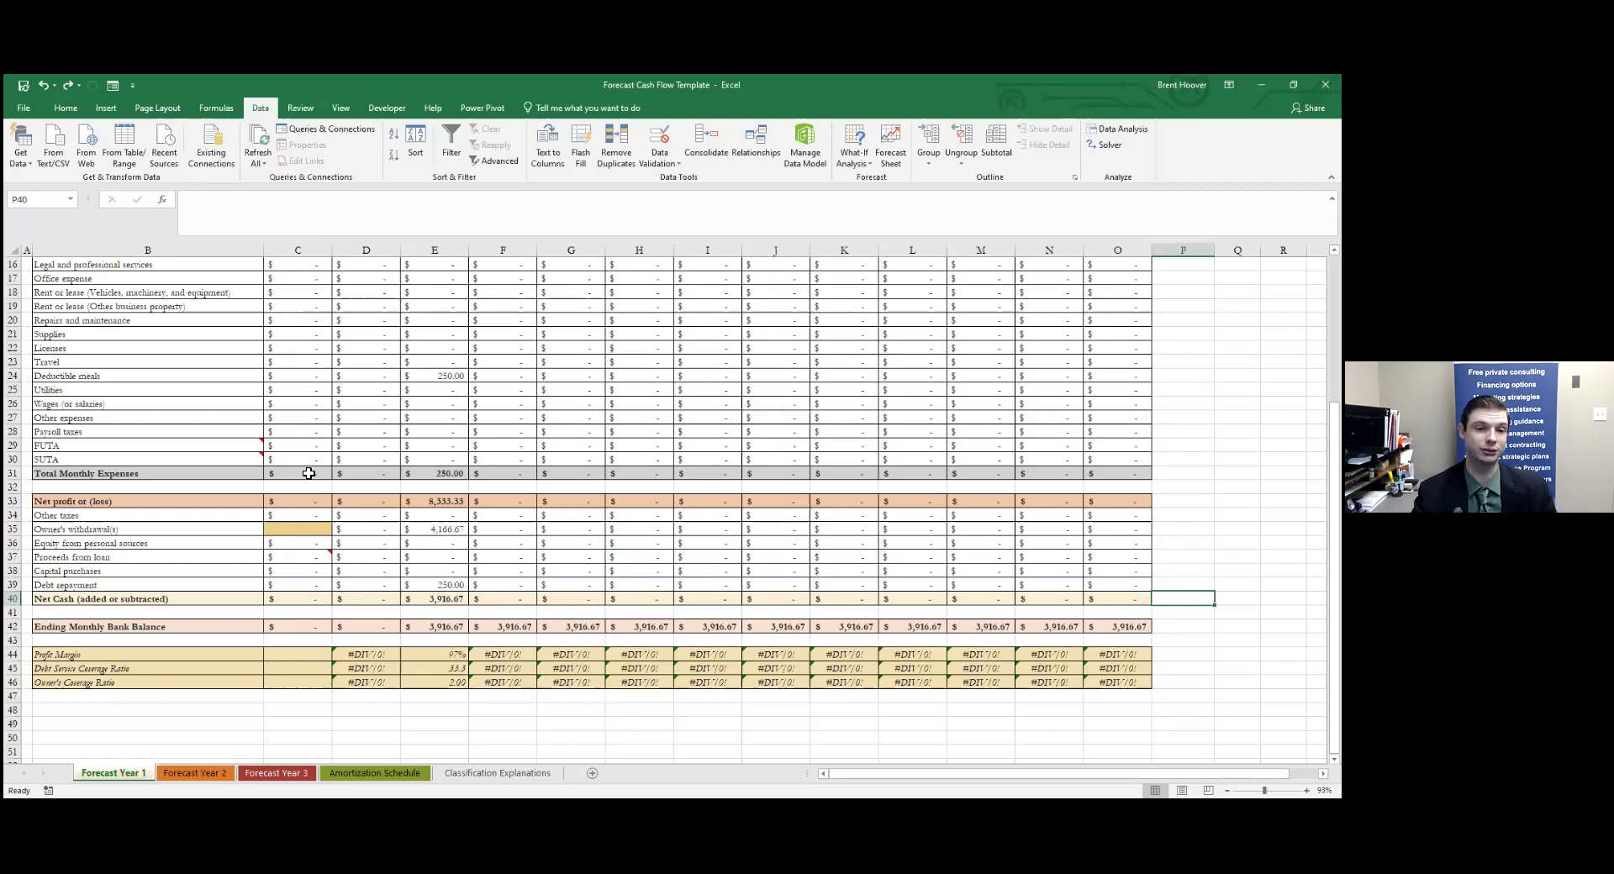
{"action": "scroll", "coordinate": [309, 470], "scroll_direction": "up", "scroll_amount": 5}
{"action": "left_click", "coordinate": [438, 339]}
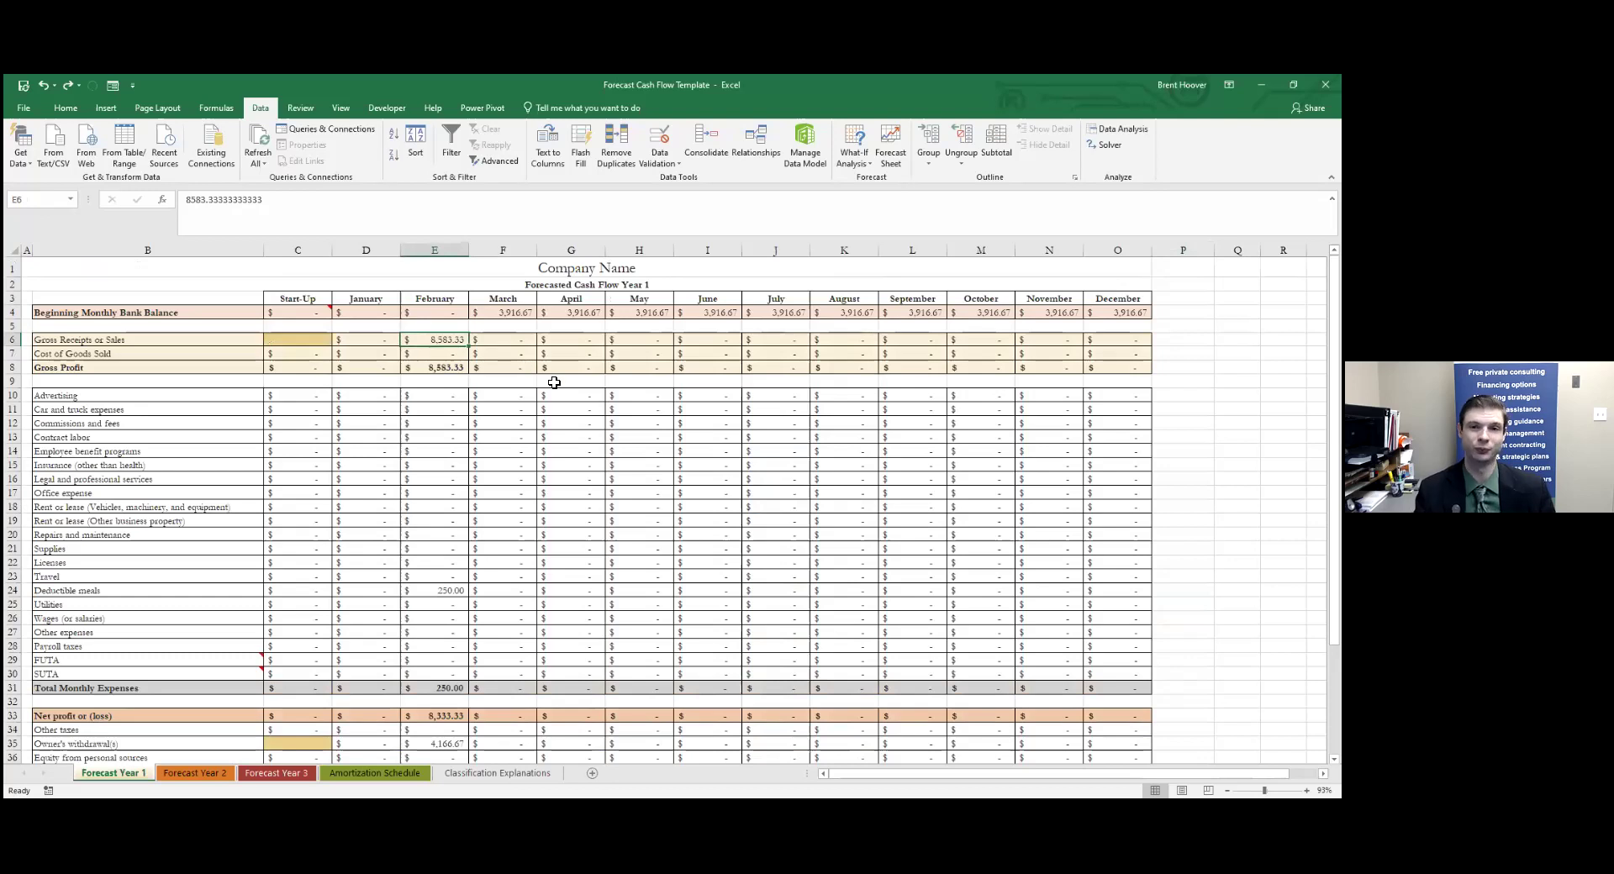